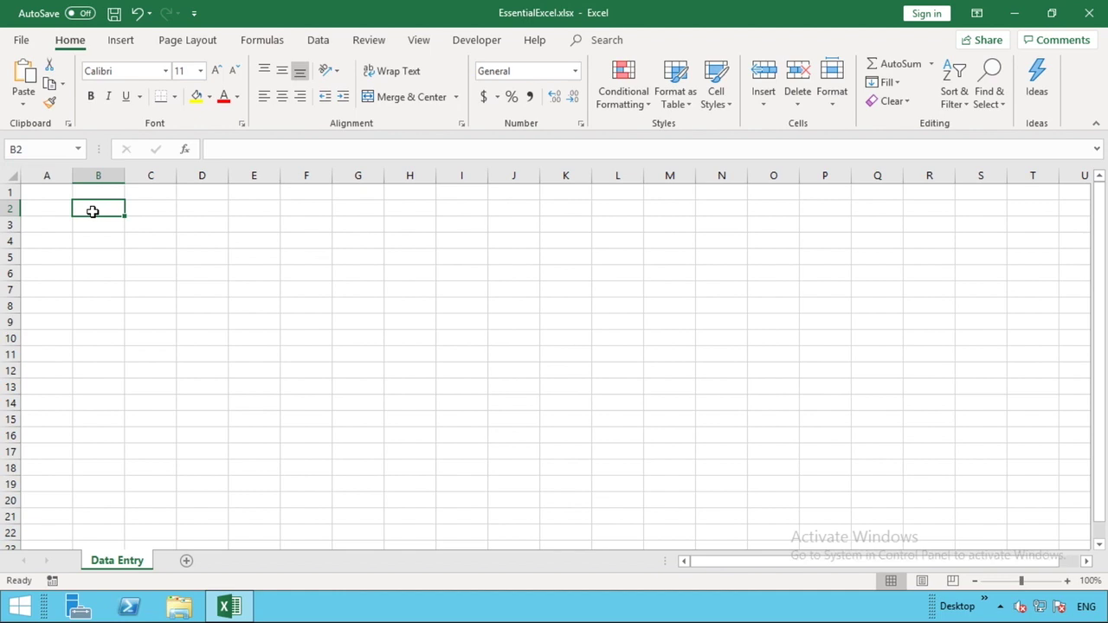
# Step: Enter the headings First Name, Last Name, Country and Address into A1:D1
pyautogui.click(53, 190)
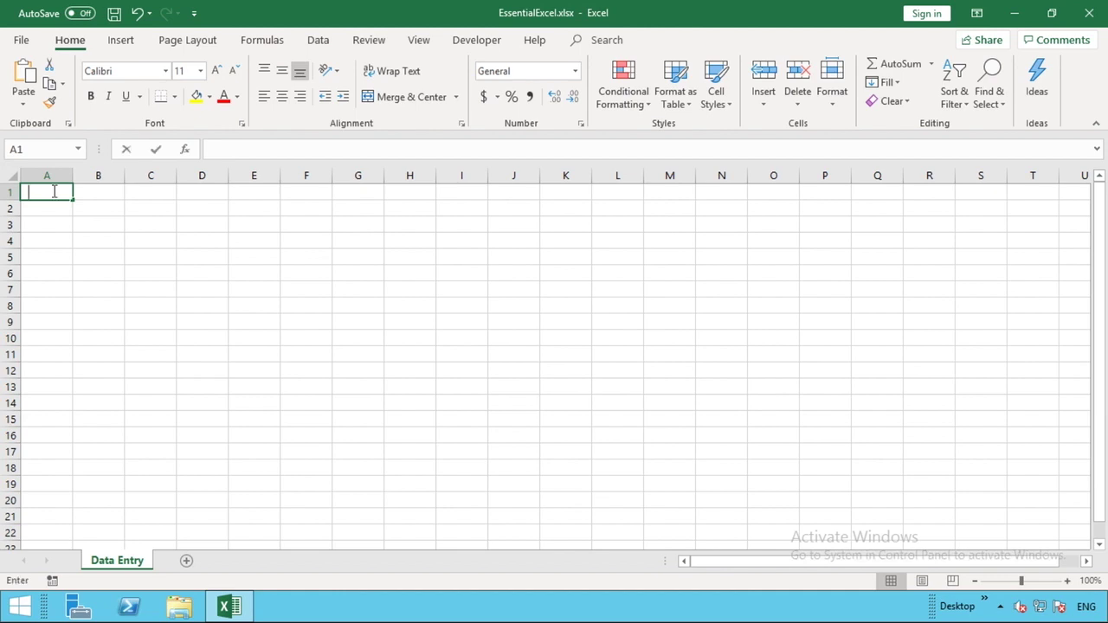
pyautogui.write('First')
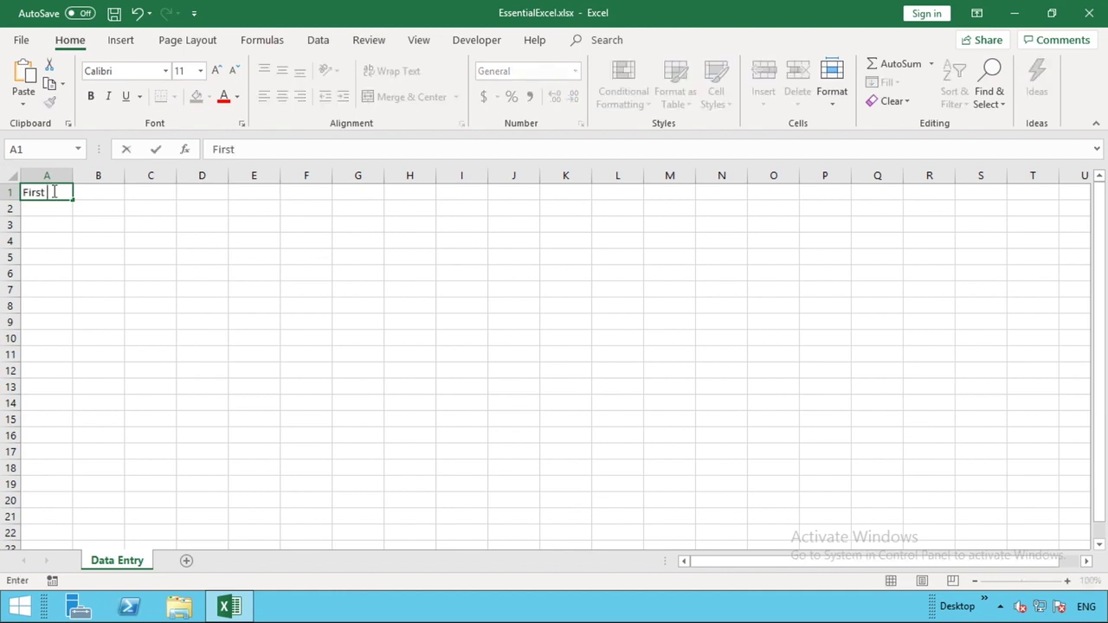
pyautogui.write(' Name')
pyautogui.press('Tab')
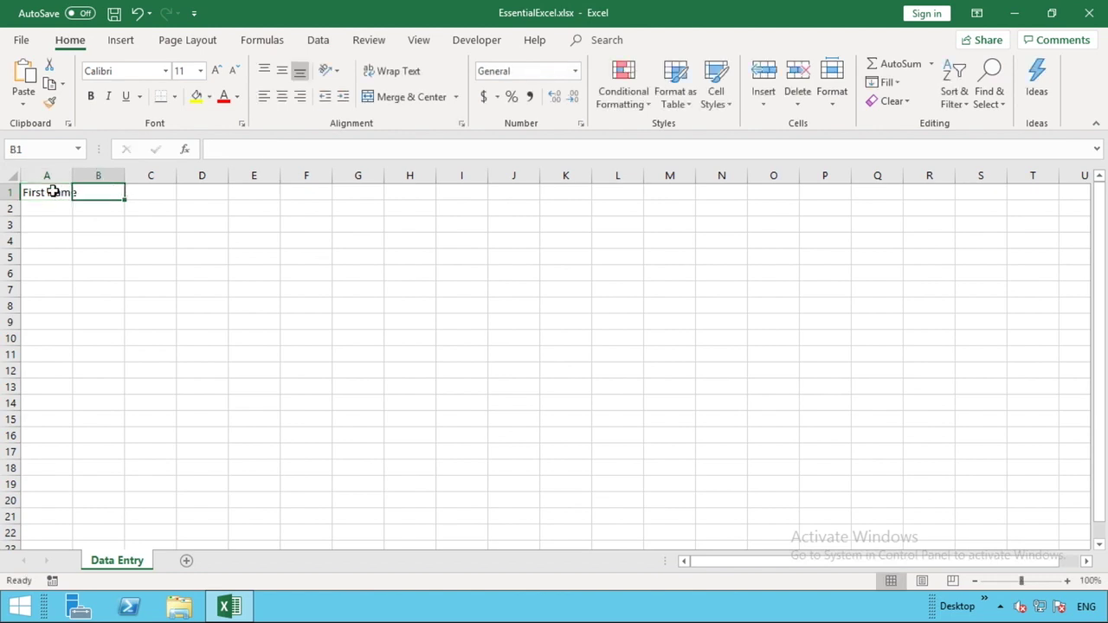
pyautogui.write('Last Name')
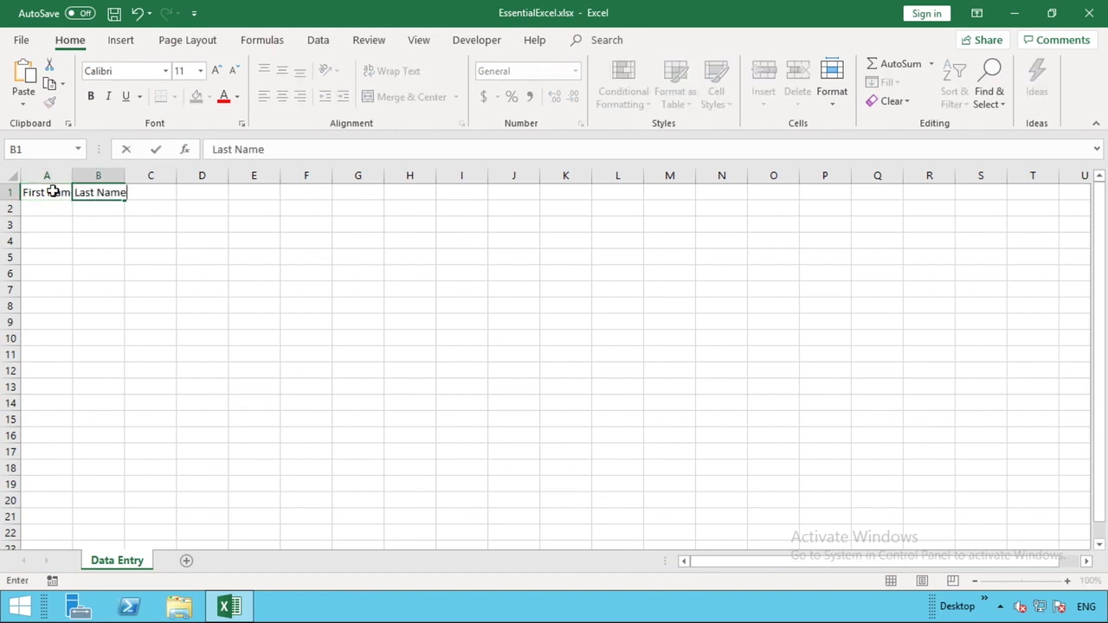
pyautogui.press('Tab')
pyautogui.write('Country')
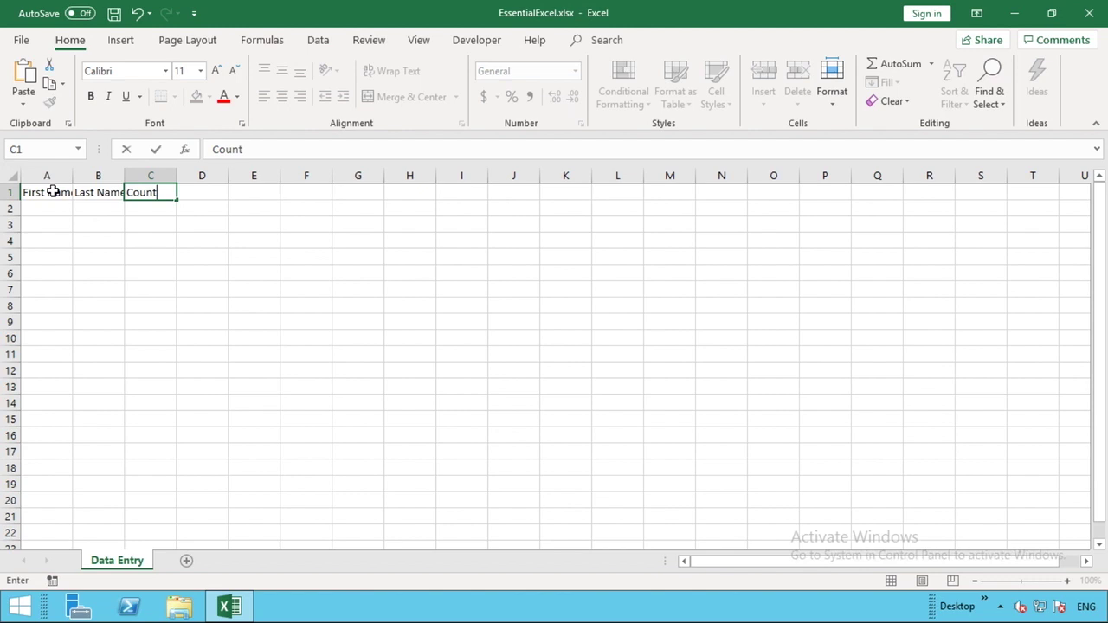
pyautogui.press('Tab')
pyautogui.write('Address')
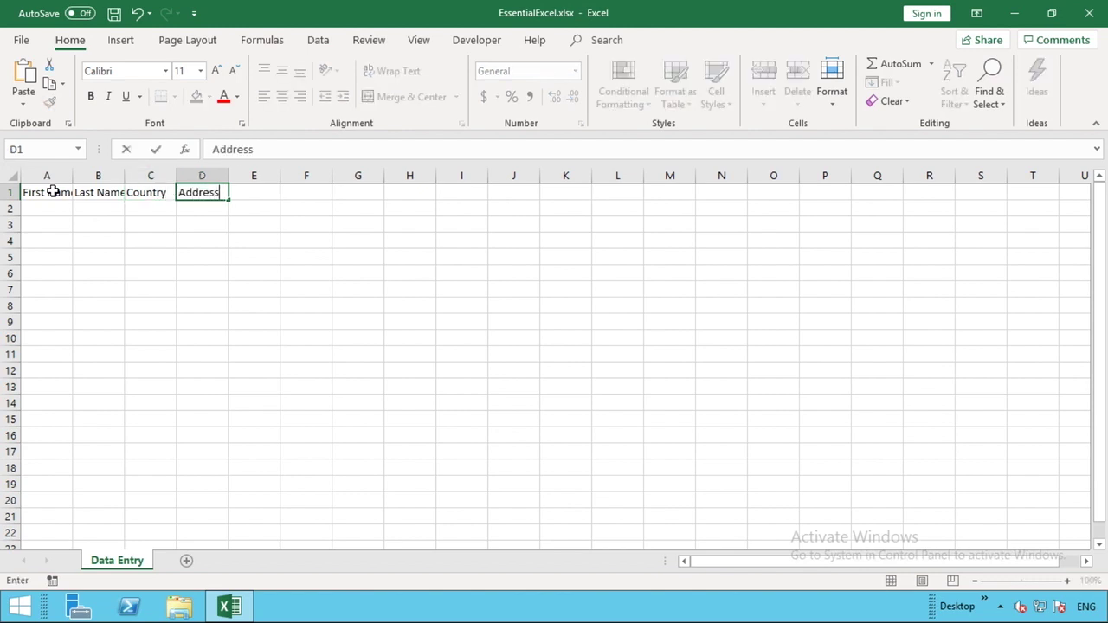
pyautogui.press('Tab')
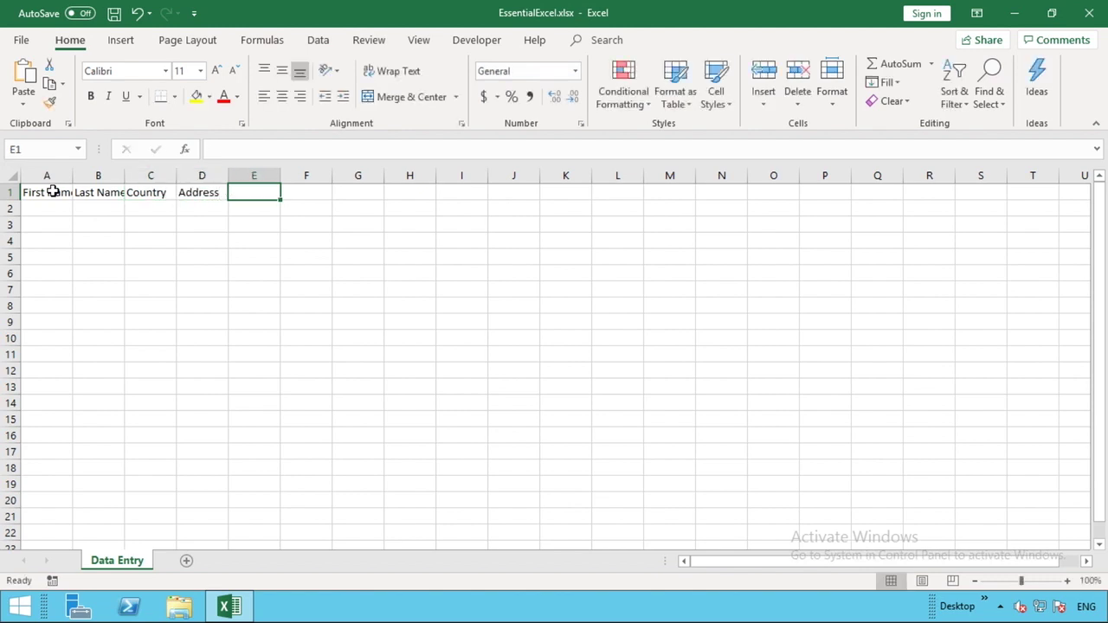
# Step: Enter Favourite Colour in E1, correcting the typos before committing it
pyautogui.write('Favouti')
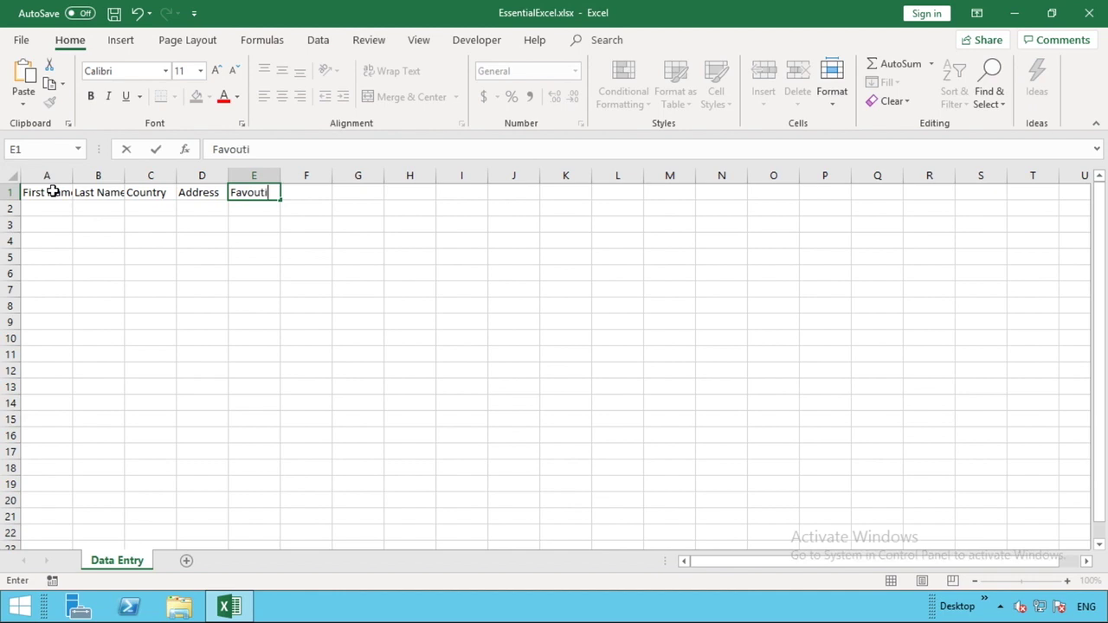
pyautogui.press('BackSpace')
pyautogui.press('BackSpace')
pyautogui.write('riteColo')
pyautogui.press('BackSpace')
pyautogui.press('BackSpace')
pyautogui.press('BackSpace')
pyautogui.press('BackSpace')
pyautogui.write('Coulo')
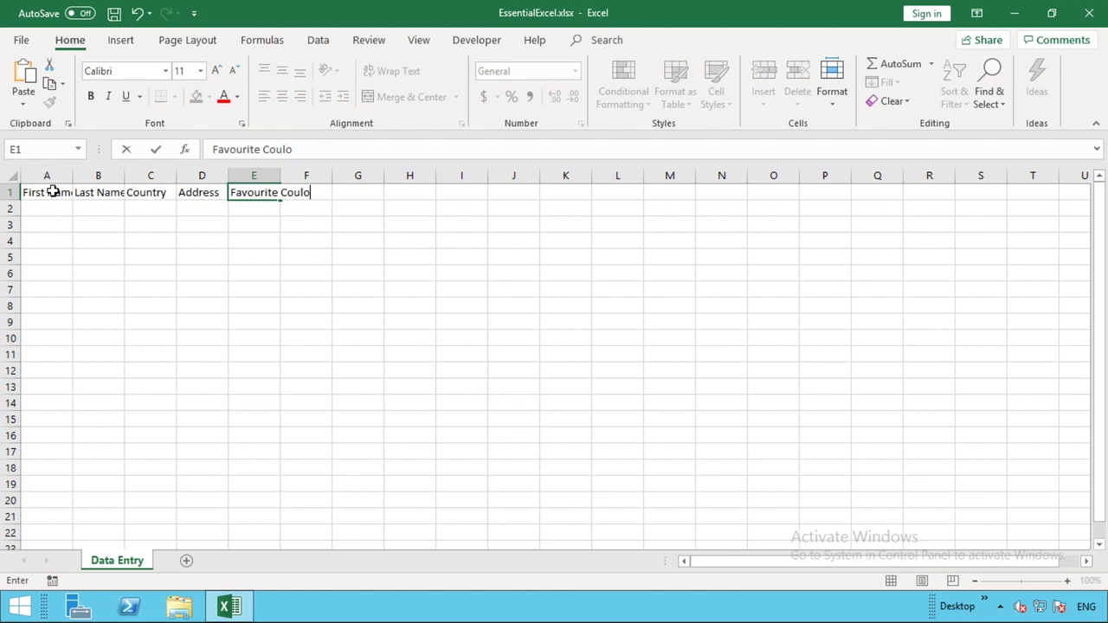
pyautogui.press('BackSpace')
pyautogui.press('BackSpace')
pyautogui.press('BackSpace')
pyautogui.press('BackSpace')
pyautogui.write('olour')
pyautogui.press('Return')
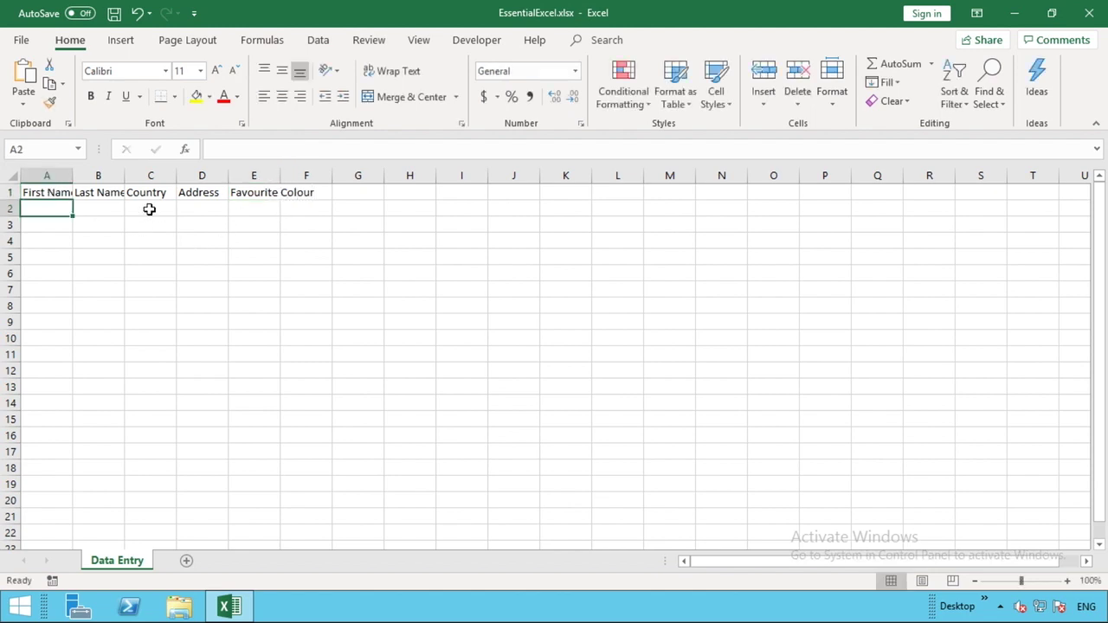
# Step: AutoFit columns A–E to their headings, then select the heading row A1:E1
pyautogui.moveTo(47, 176); pyautogui.dragTo(240, 174)
pyautogui.doubleClick(232, 176)
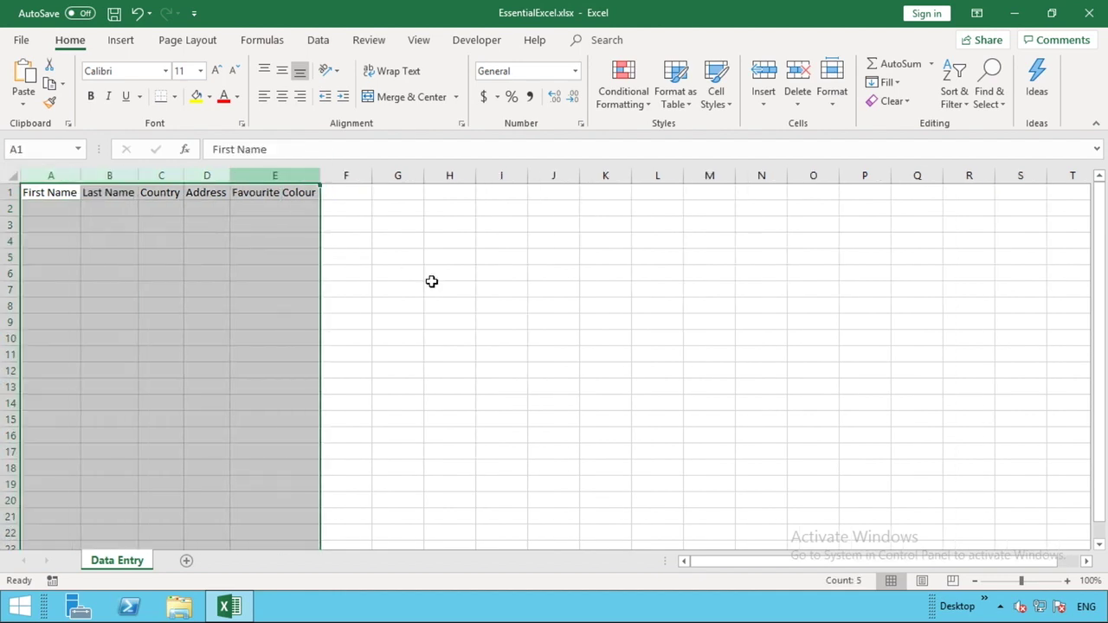
pyautogui.click(432, 288)
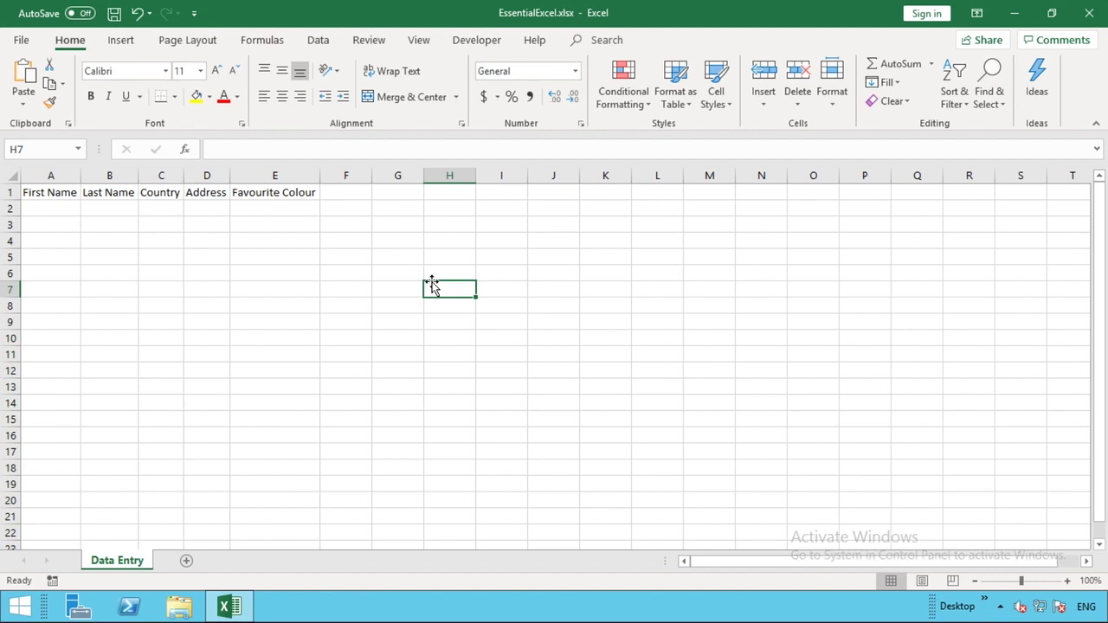
pyautogui.moveTo(56, 193); pyautogui.dragTo(273, 195)
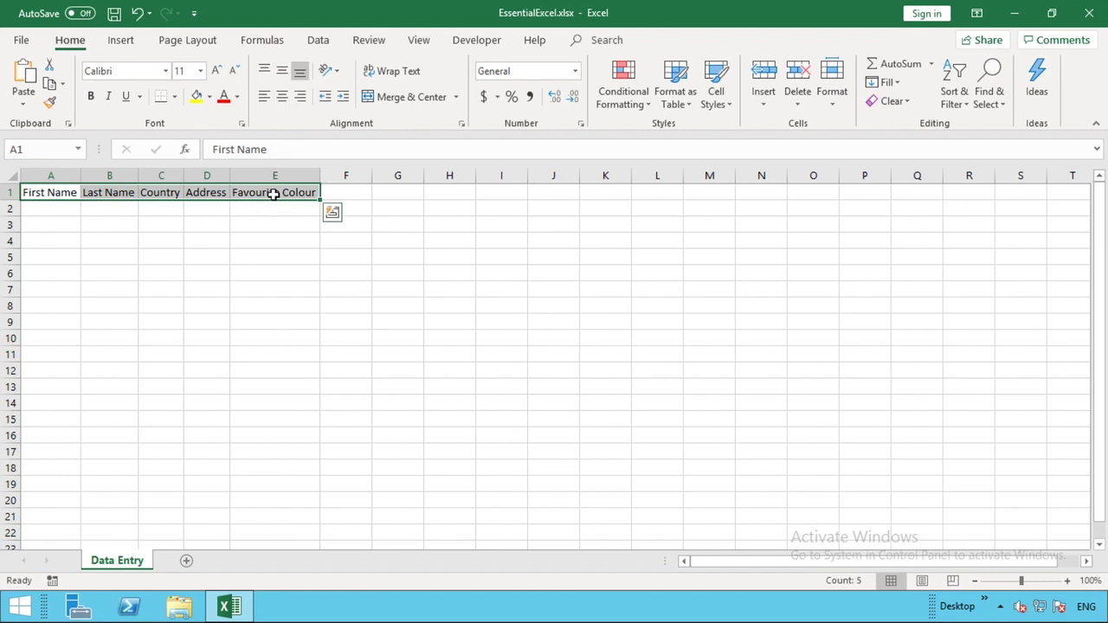
# Step: Start an Insert > Table over $A$1:$E$1 with My table has headers ticked
pyautogui.click(127, 47)
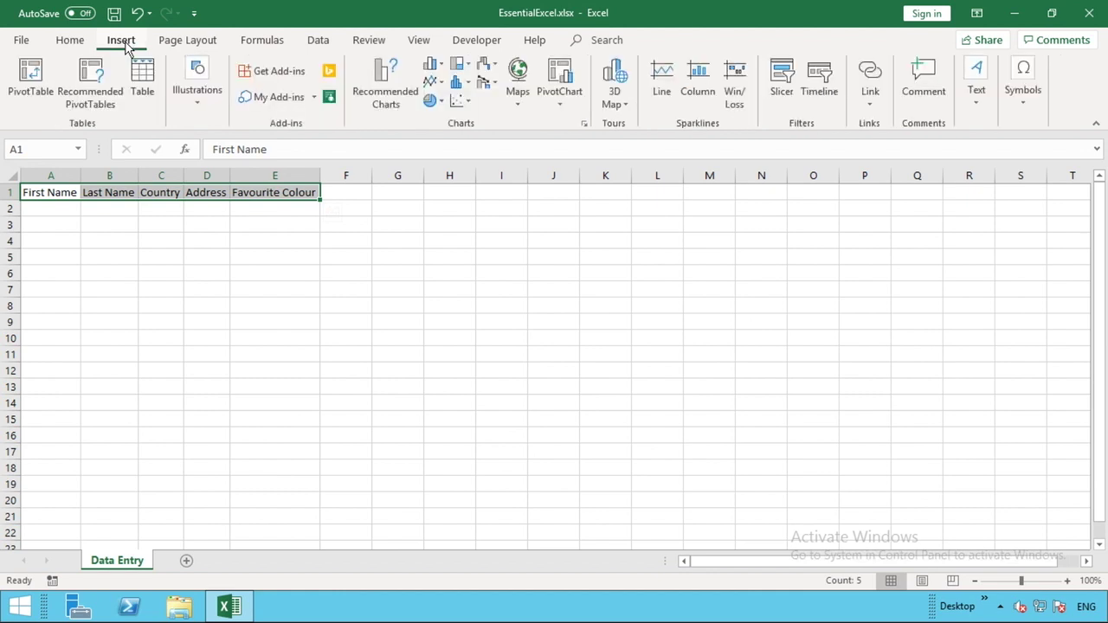
pyautogui.click(144, 82)
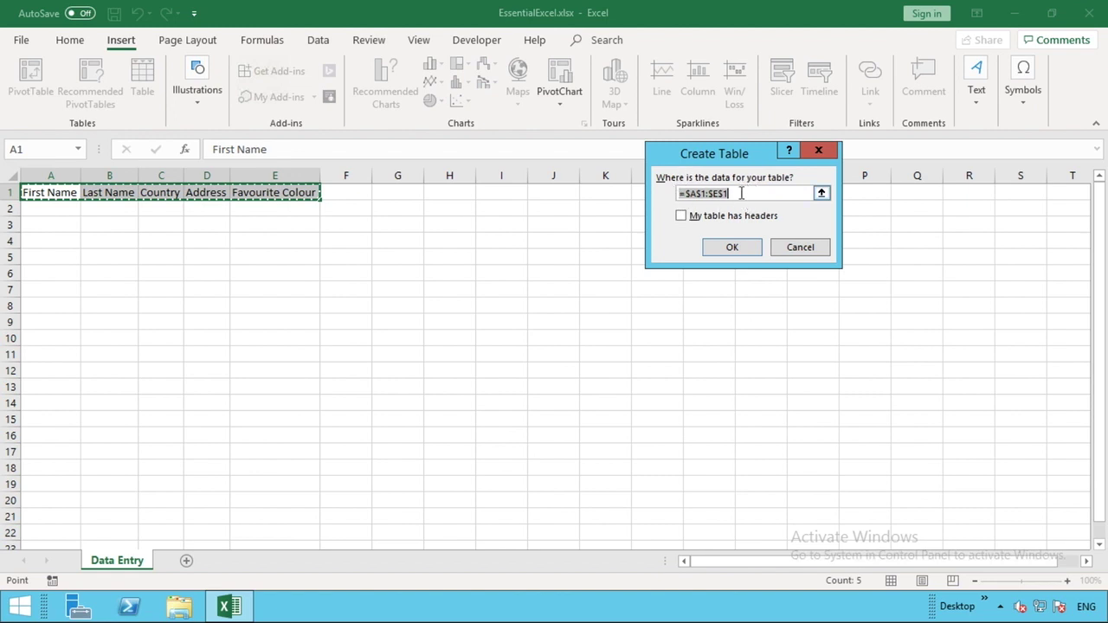
pyautogui.click(682, 217)
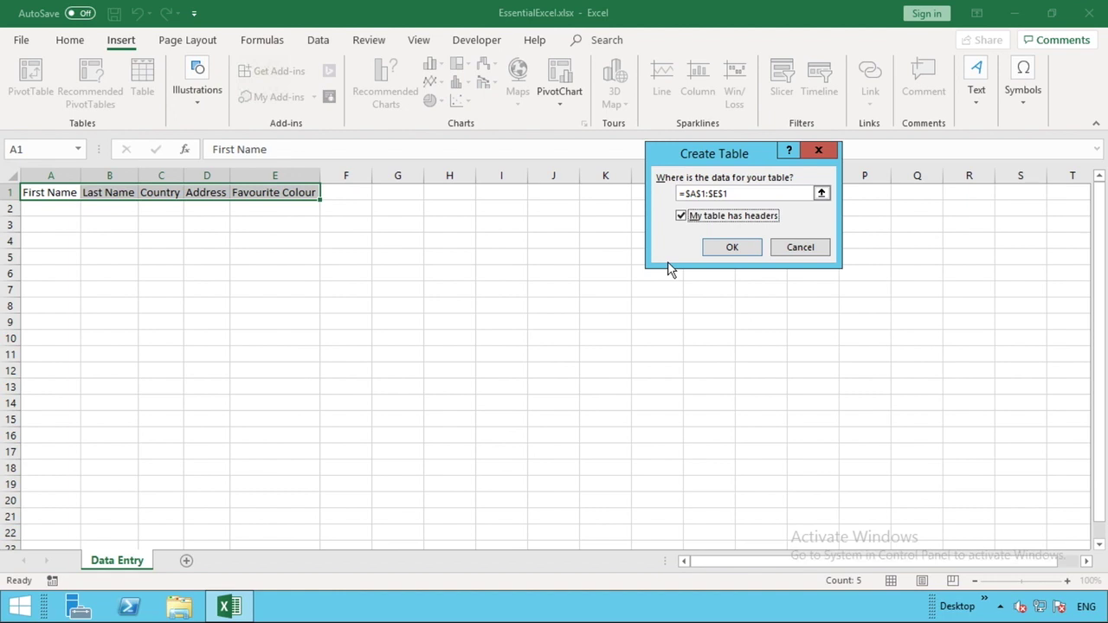
# Step: Confirm the table, creating Table2 with filter buttons, and view its design settings
pyautogui.click(734, 248)
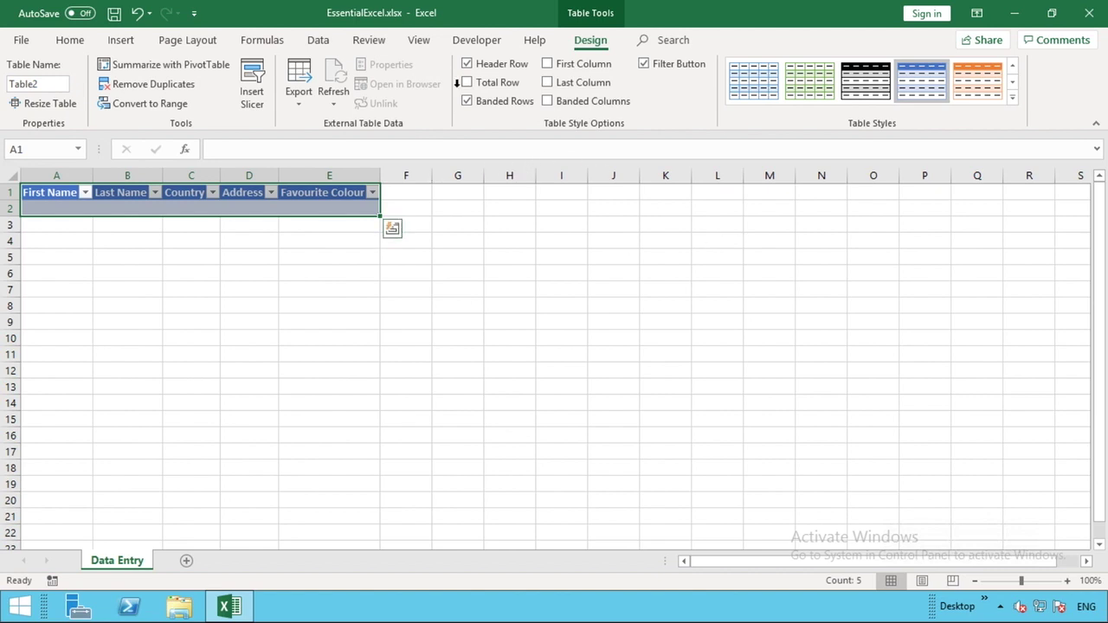
pyautogui.click(505, 209)
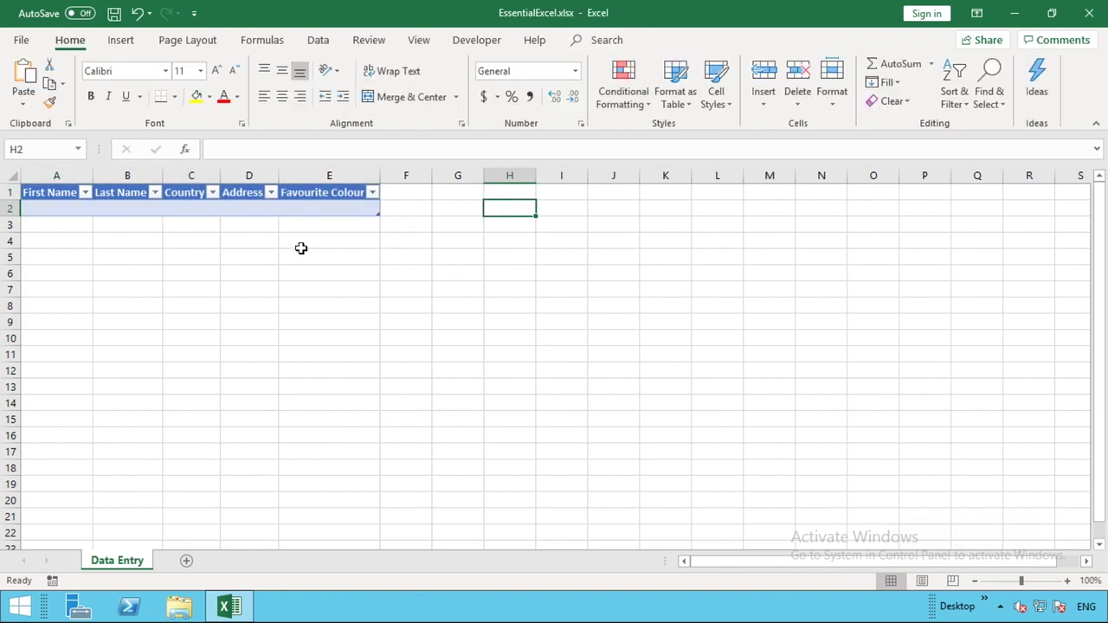
pyautogui.click(251, 204)
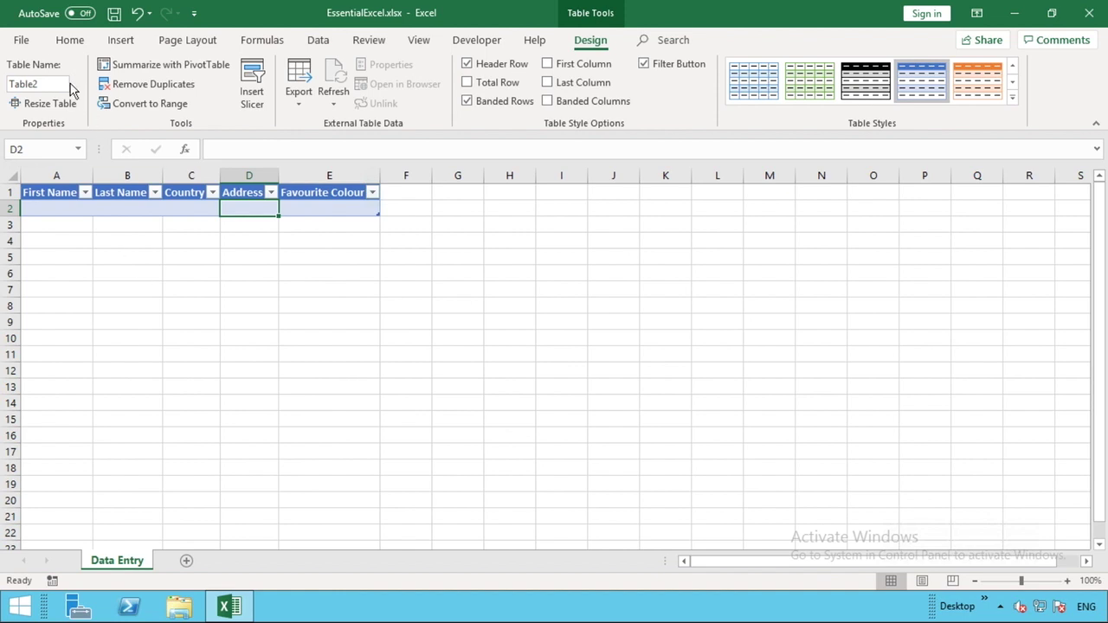
# Step: Go from the File menu to Excel Options, Customize the Ribbon page
pyautogui.click(22, 41)
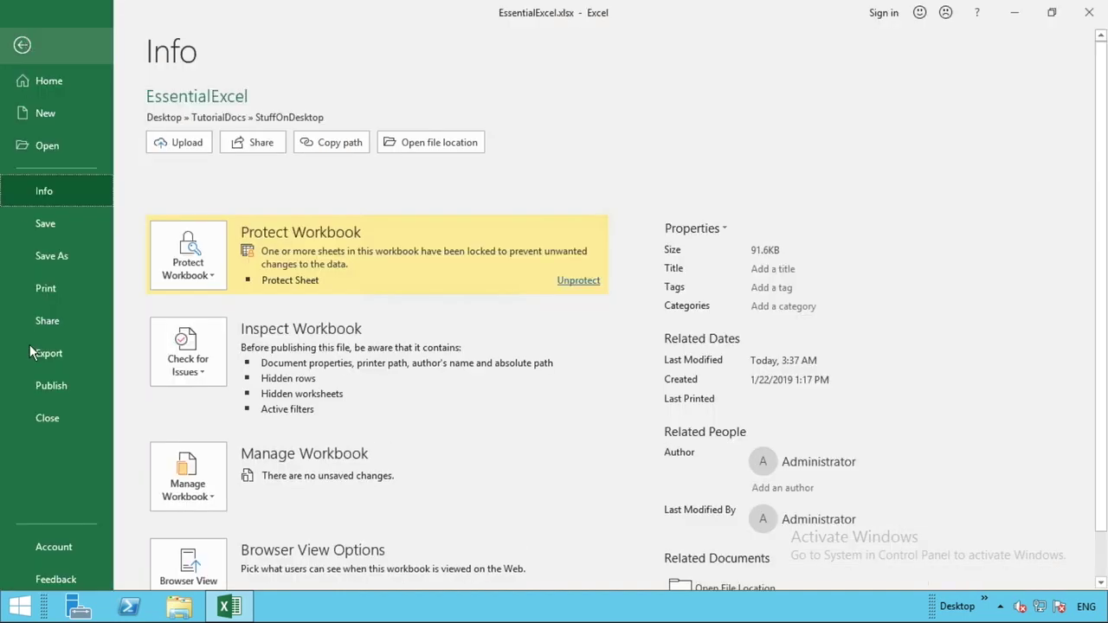
pyautogui.scroll(-1, 38, 443)
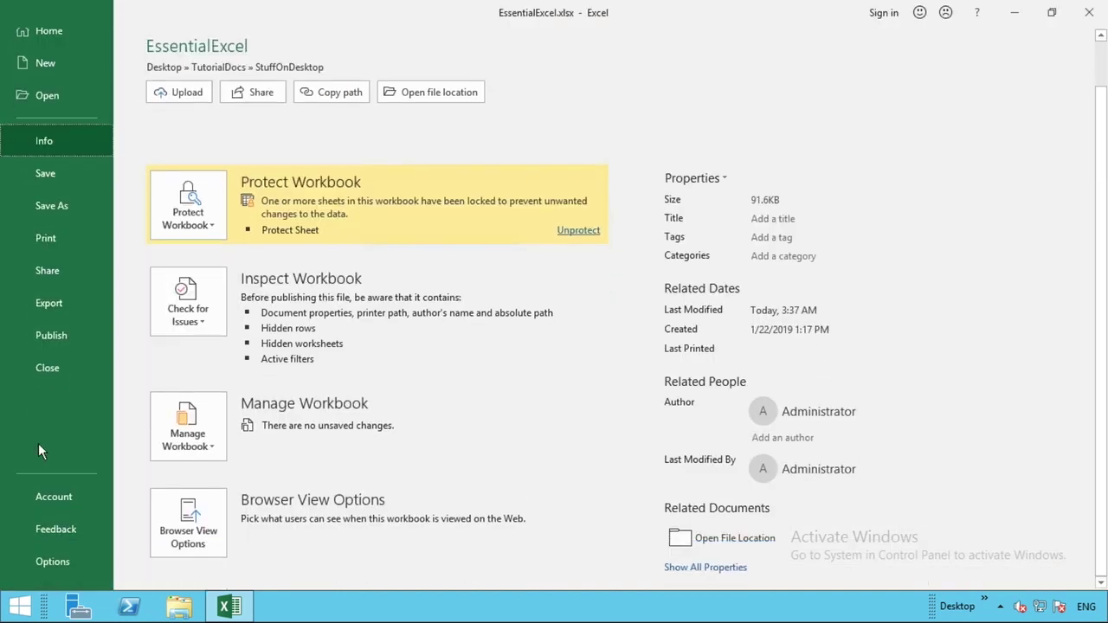
pyautogui.click(48, 562)
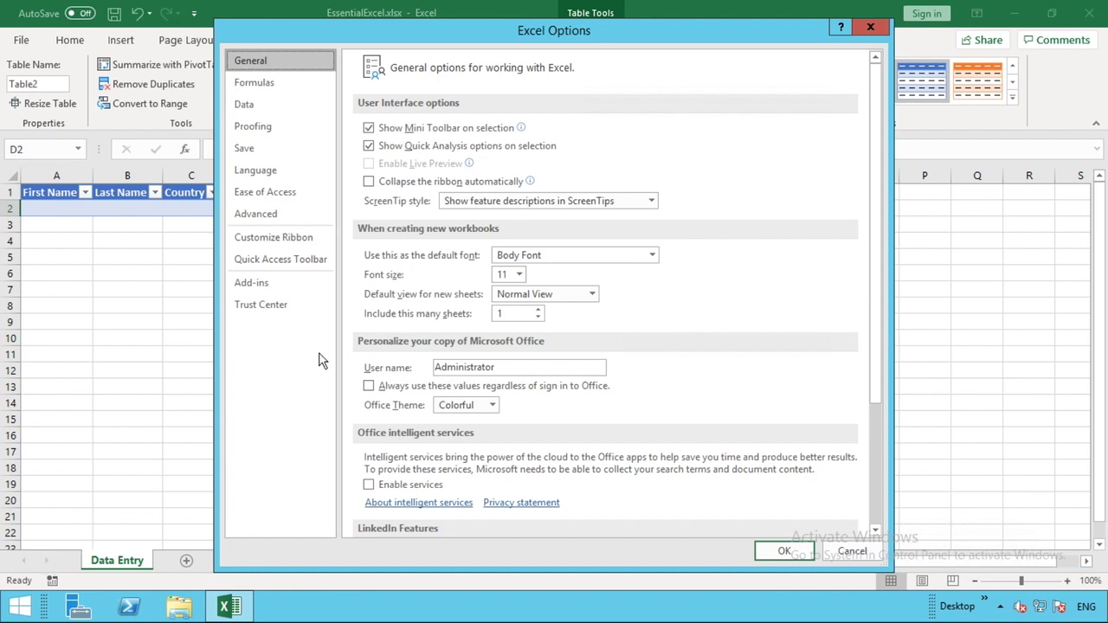
pyautogui.click(280, 241)
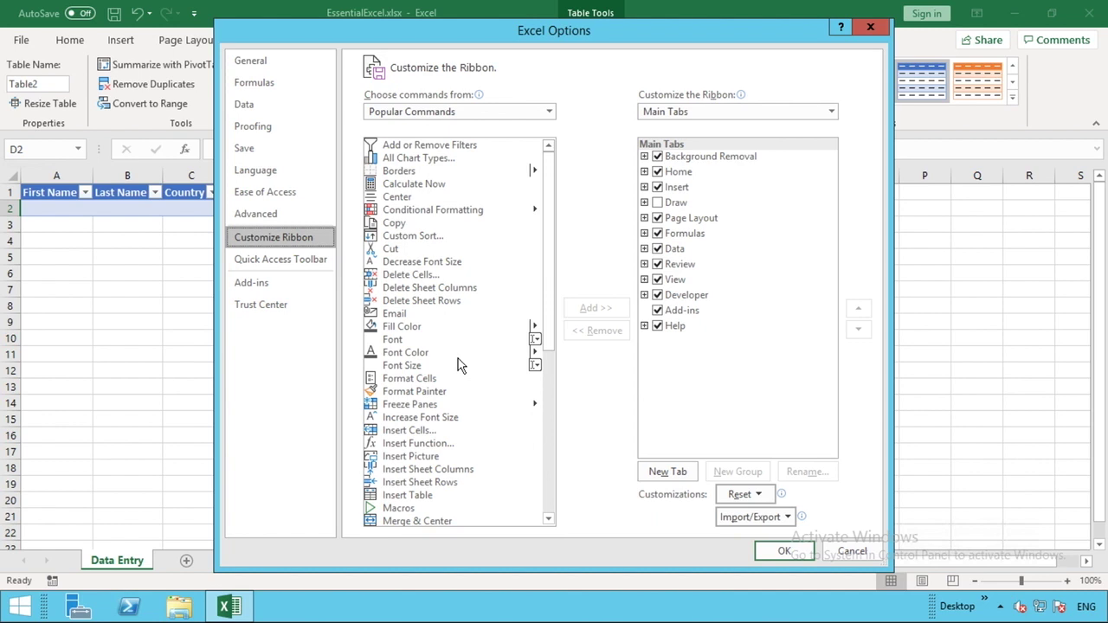
# Step: Switch 'Choose commands from' to Commands Not in the Ribbon and scroll toward Form..
pyautogui.click(470, 113)
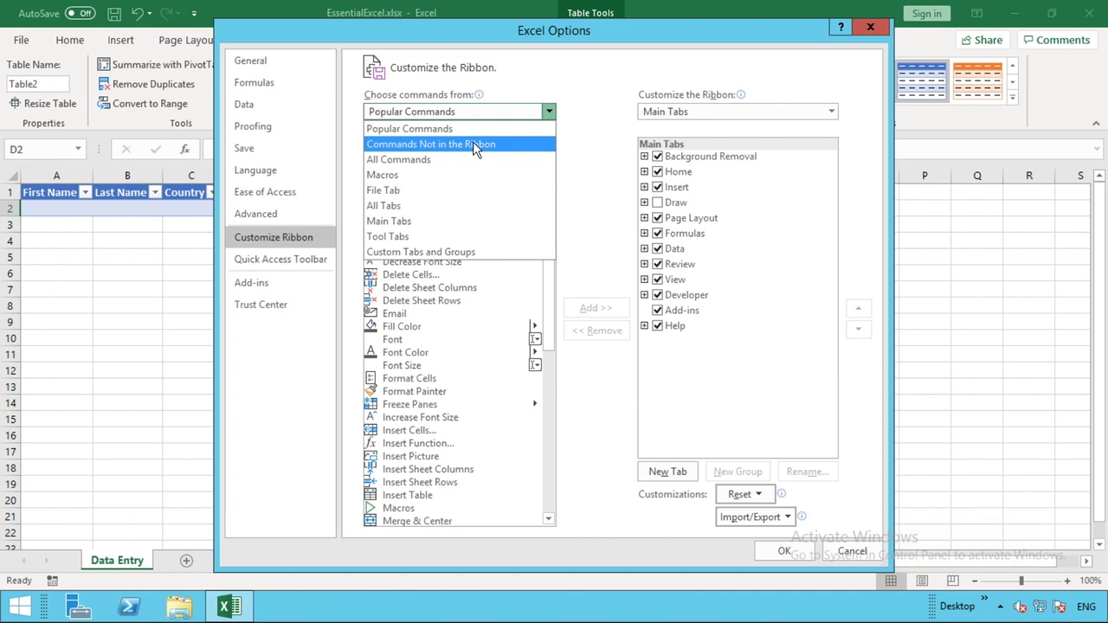
pyautogui.click(473, 144)
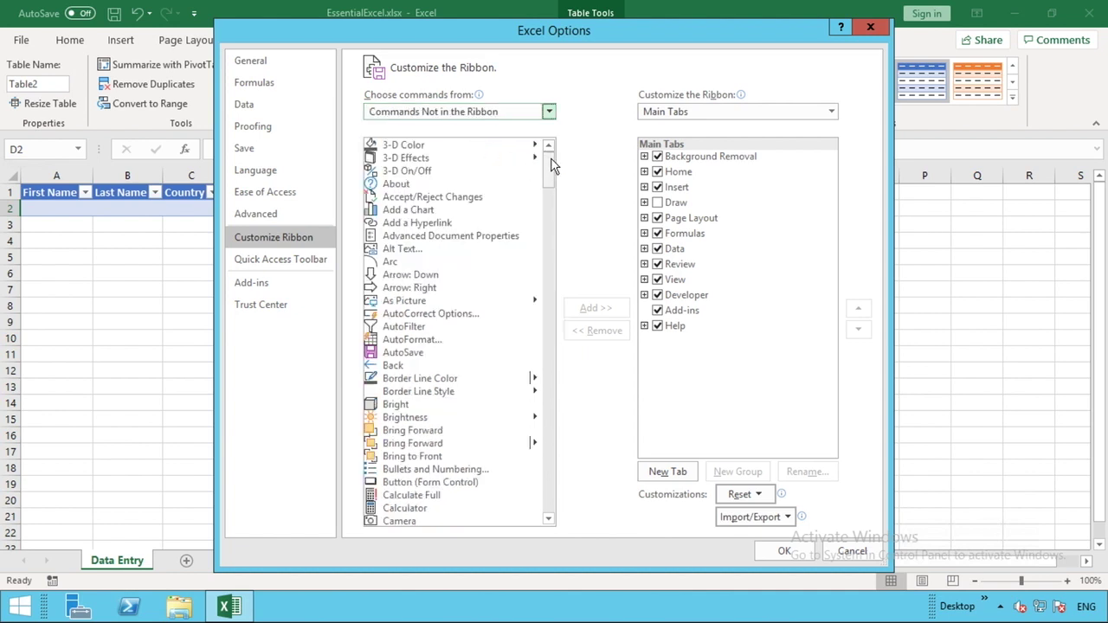
pyautogui.moveTo(552, 165); pyautogui.dragTo(547, 270)
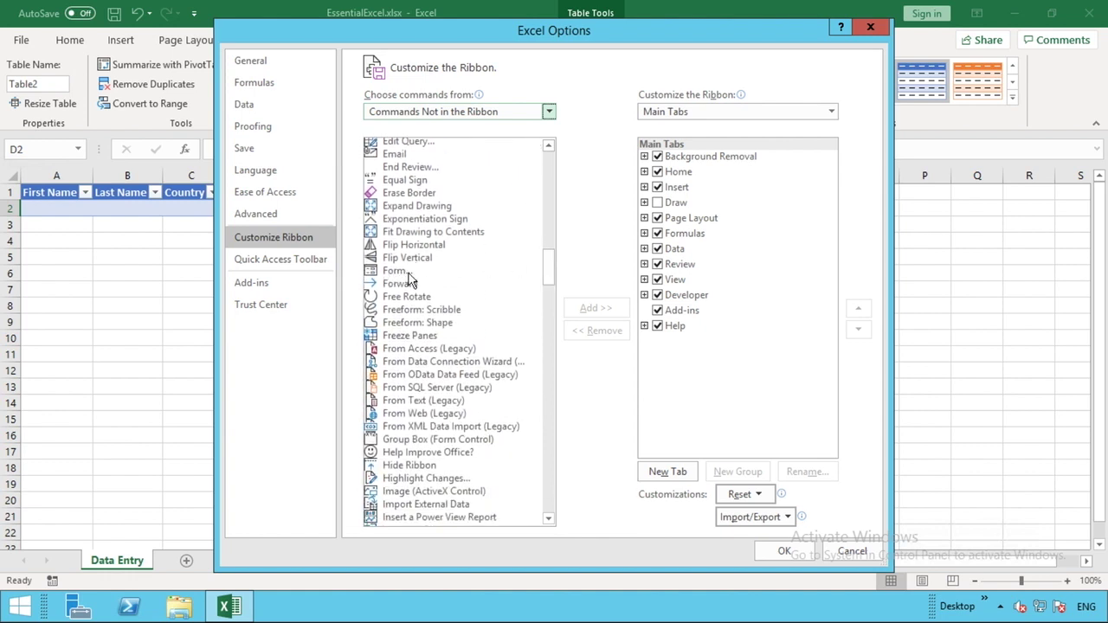
pyautogui.moveTo(550, 284); pyautogui.dragTo(551, 275)
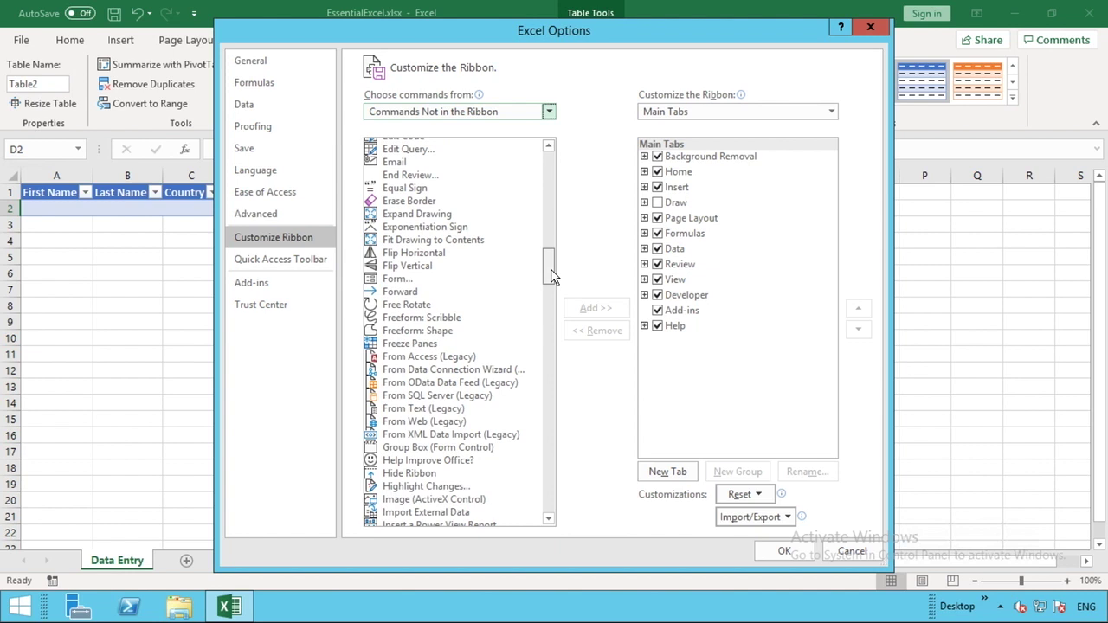
pyautogui.scroll(1, 444, 288)
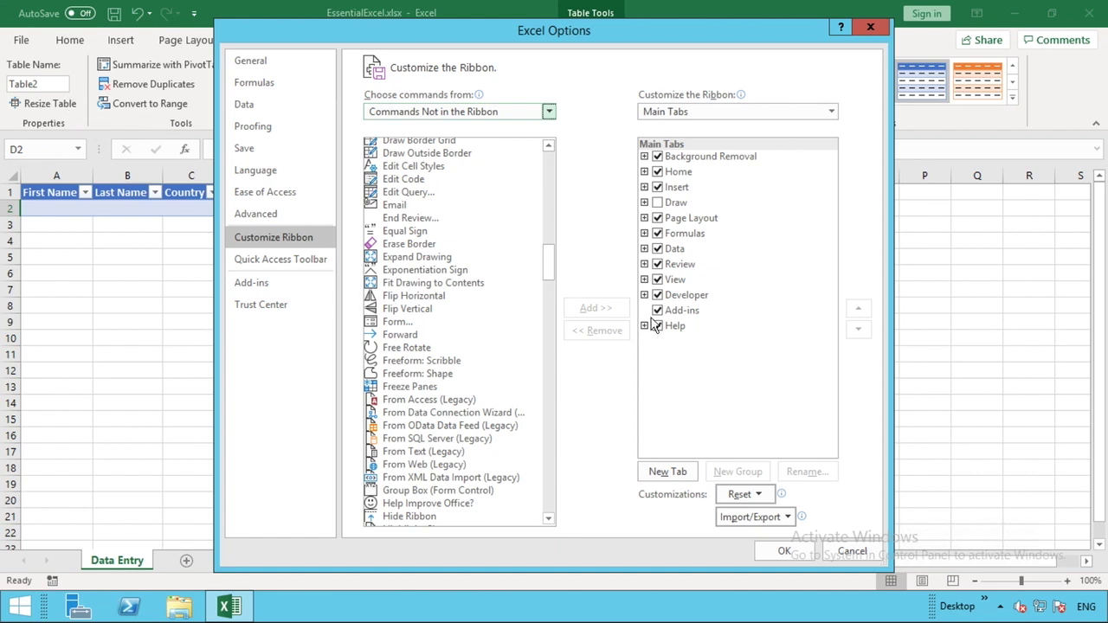
# Step: Add a New Tab (Custom) with its New Group after the Help tab
pyautogui.rightClick(685, 329)
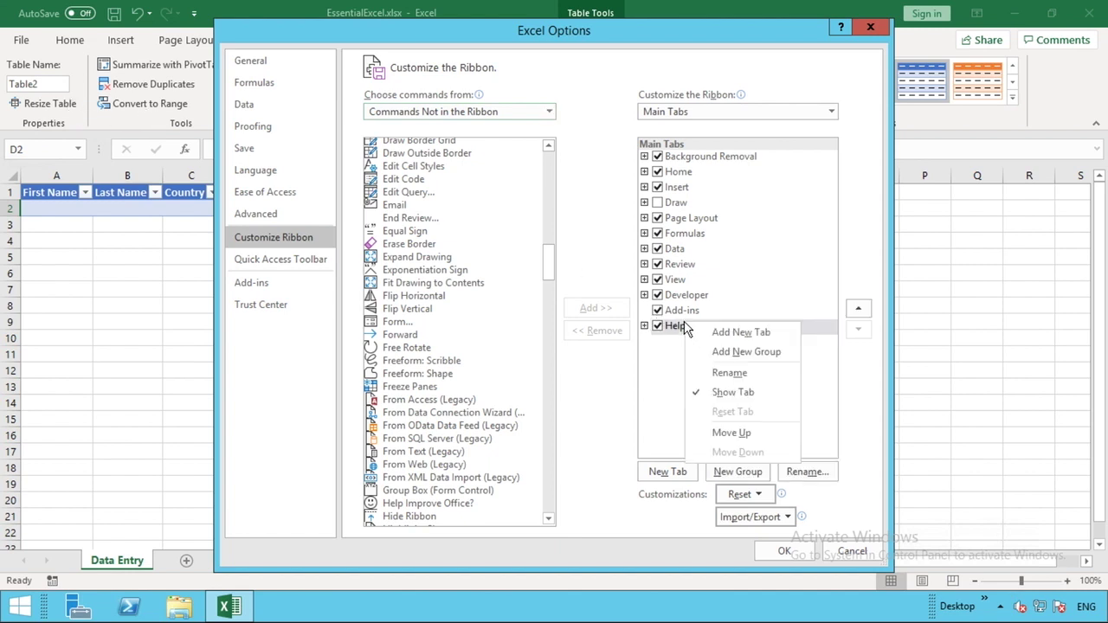
pyautogui.click(722, 334)
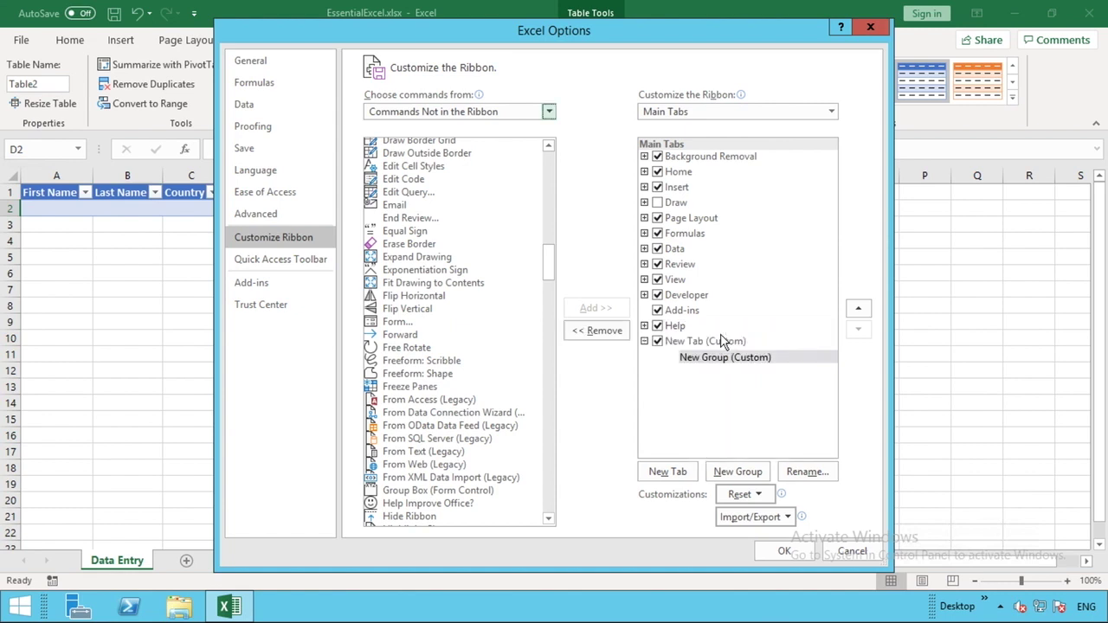
pyautogui.click(718, 342)
pyautogui.click(805, 475)
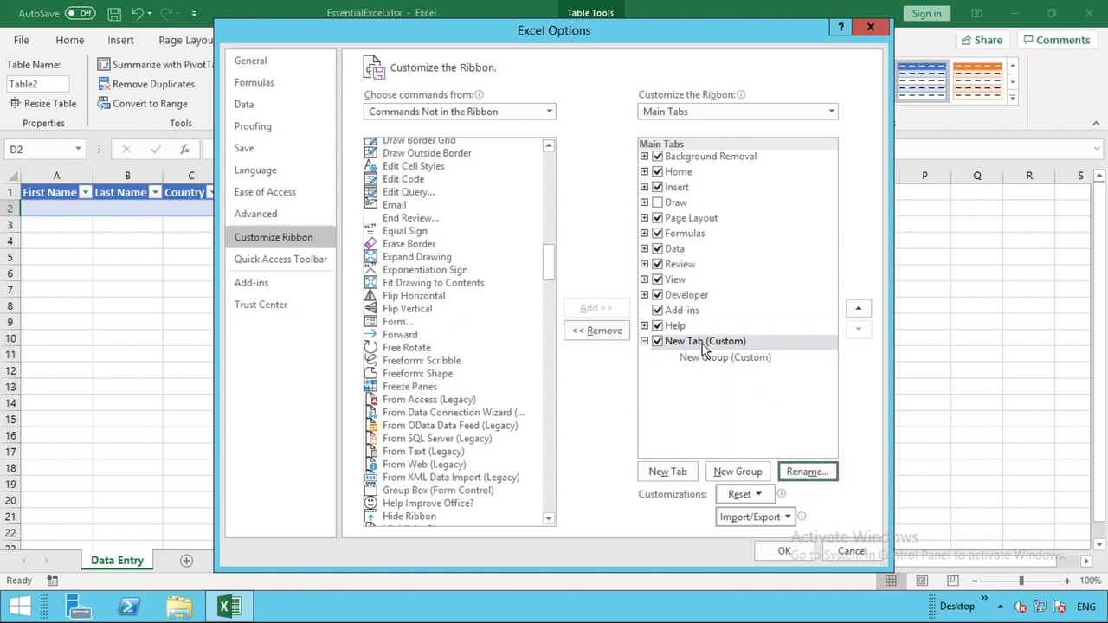
pyautogui.click(728, 344)
pyautogui.rightClick(730, 351)
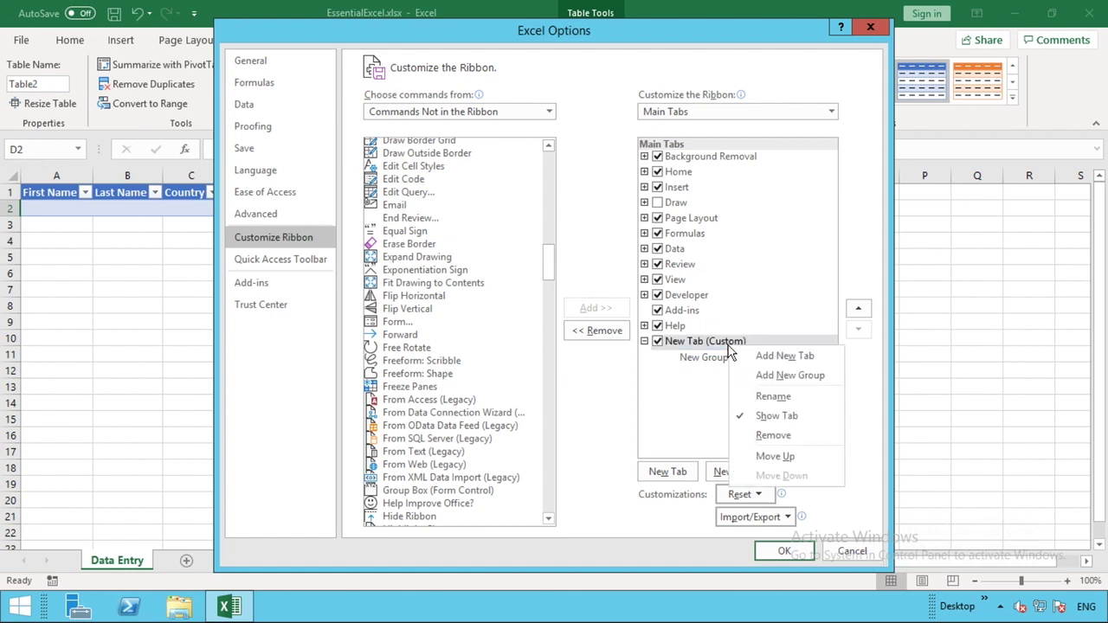
pyautogui.click(777, 411)
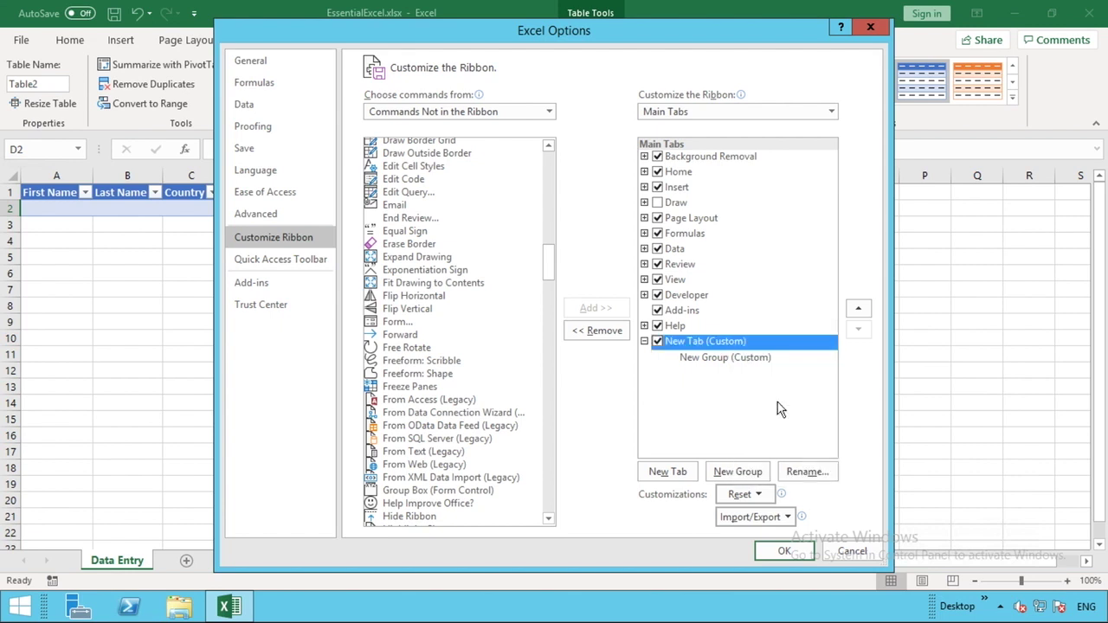
pyautogui.rightClick(706, 349)
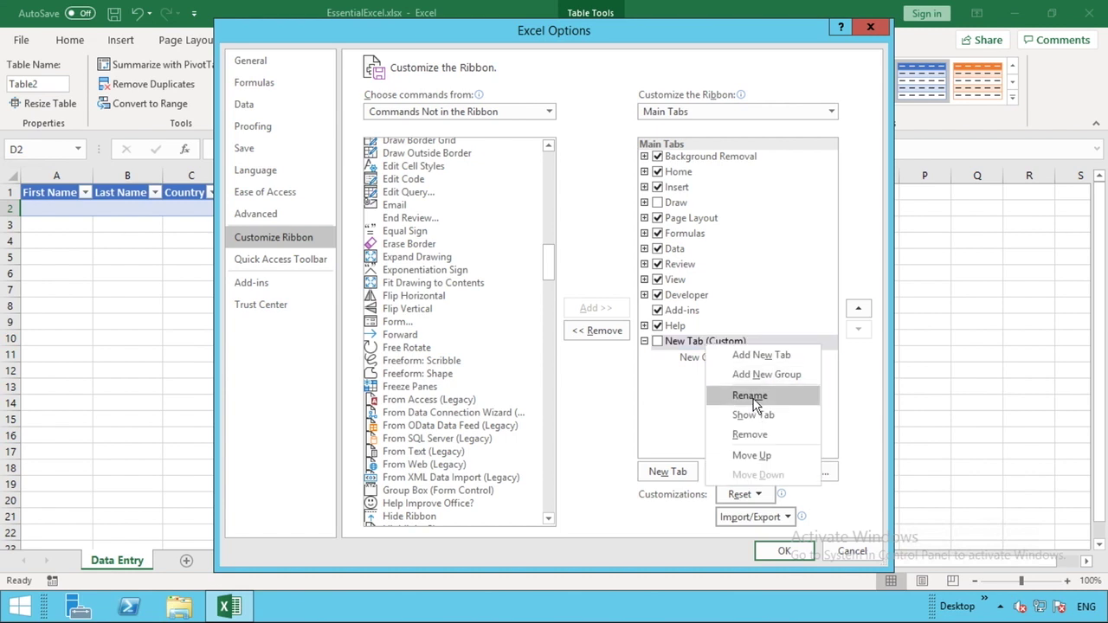
pyautogui.press('Escape')
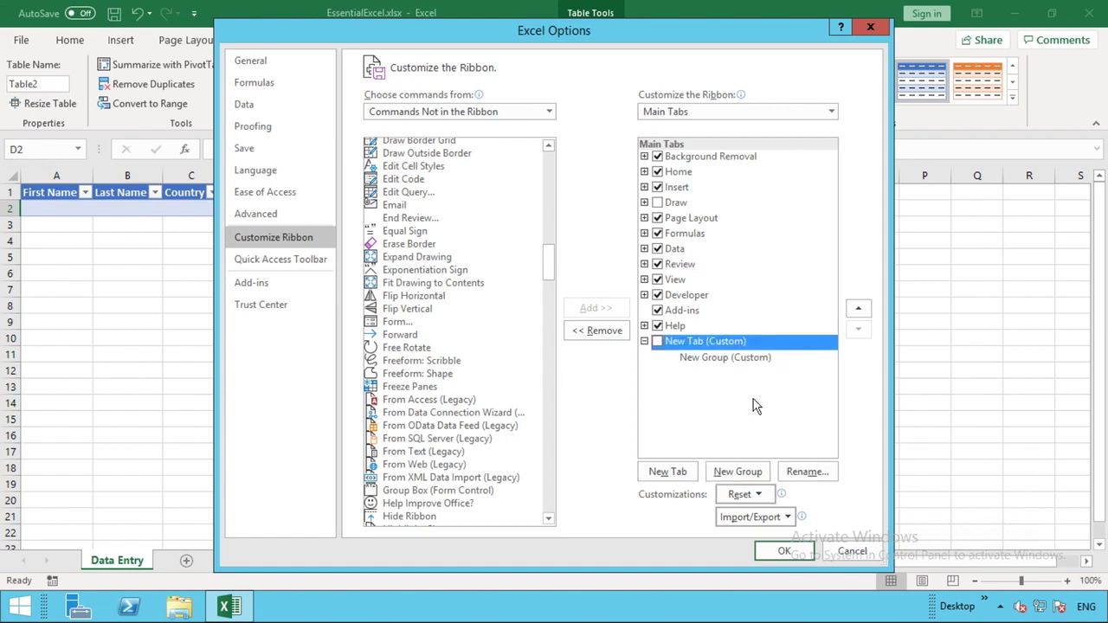
# Step: Keep New Tab (Custom) ticked visible and select its New Group (Custom)
pyautogui.click(715, 357)
pyautogui.click(657, 342)
pyautogui.click(698, 360)
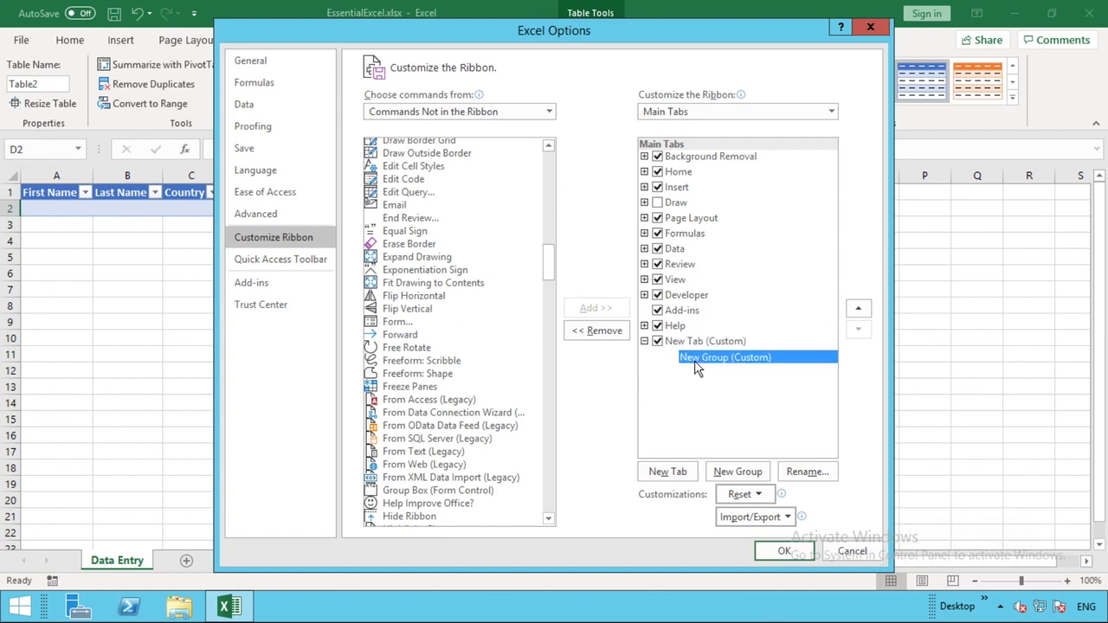
pyautogui.rightClick(696, 366)
pyautogui.click(742, 414)
pyautogui.click(698, 346)
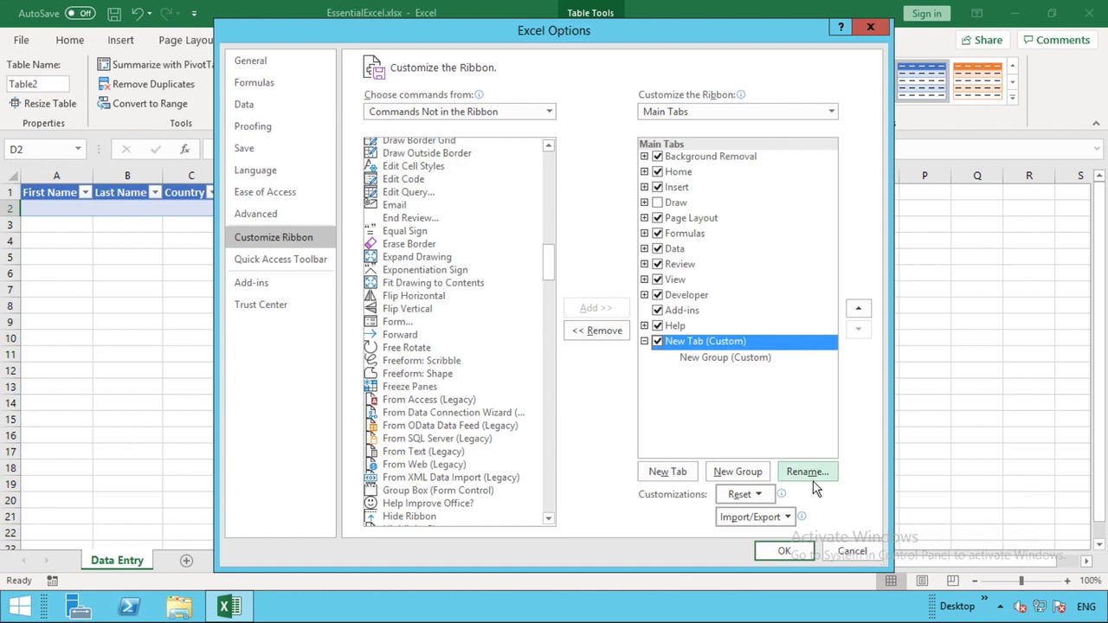
pyautogui.click(720, 357)
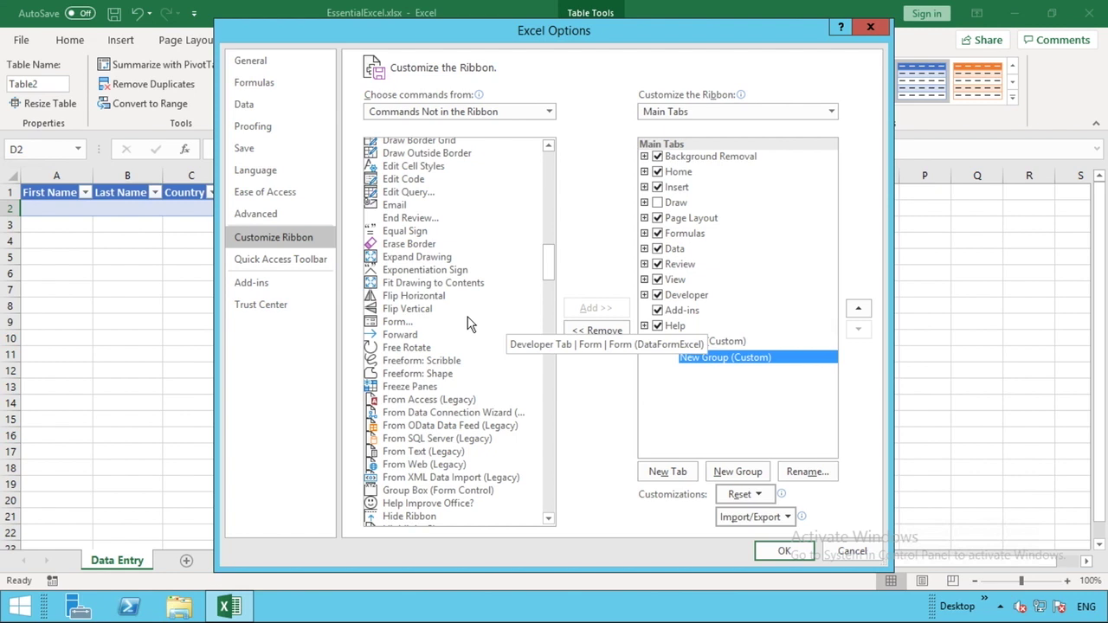
# Step: Add the Form... command into New Group (Custom)
pyautogui.click(410, 327)
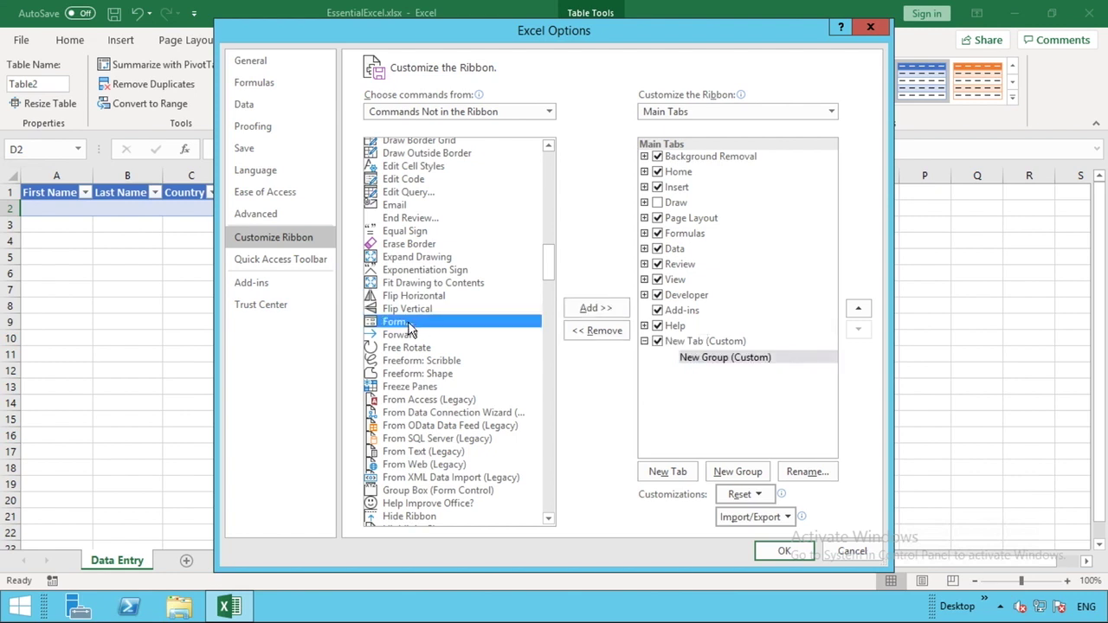
pyautogui.click(605, 315)
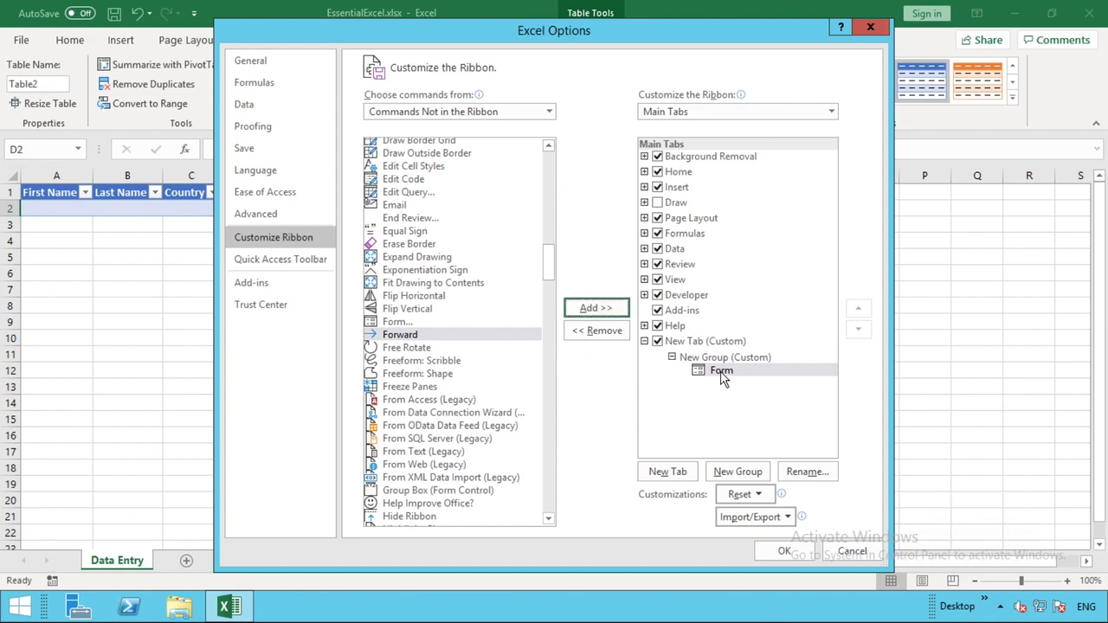
pyautogui.click(708, 342)
pyautogui.rightClick(708, 344)
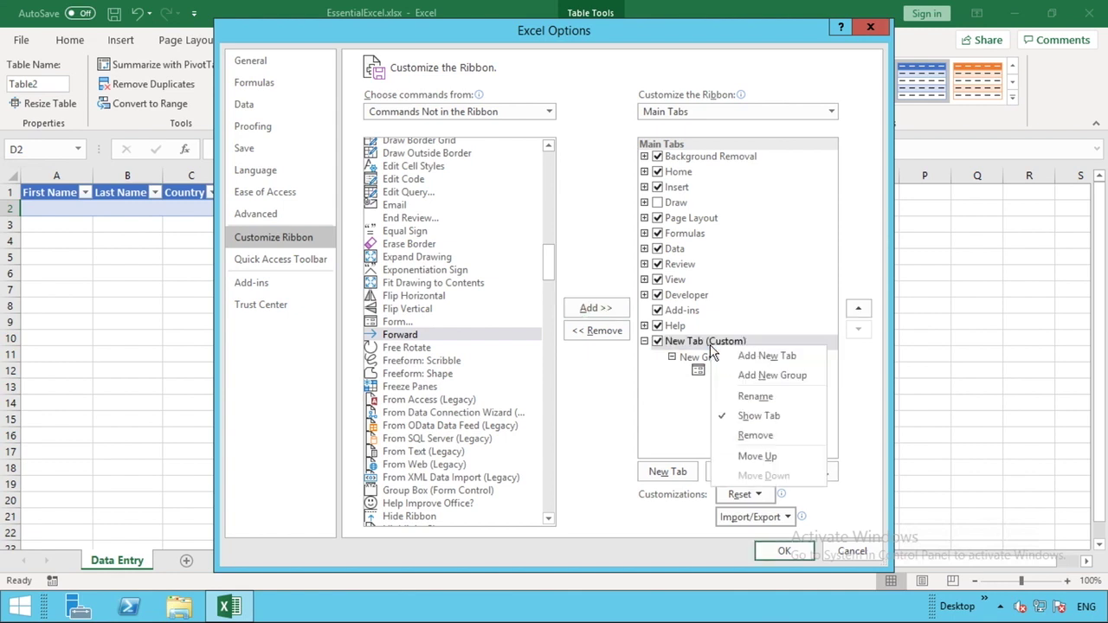
pyautogui.click(746, 396)
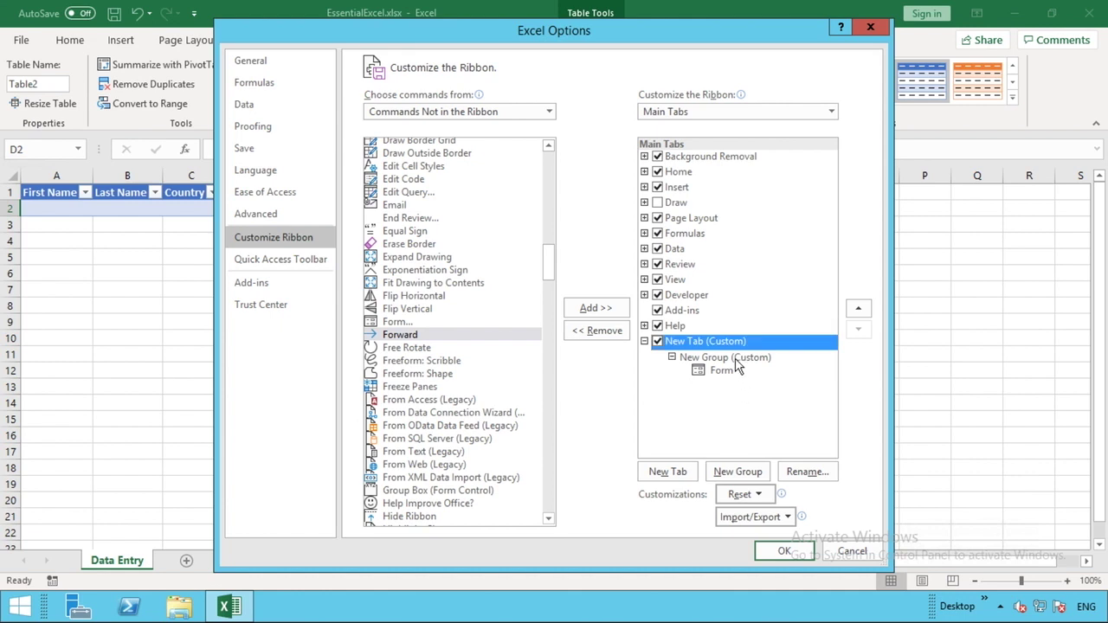
# Step: Leave the group options unchanged and keep New Tab (Custom) ticked visible
pyautogui.click(733, 362)
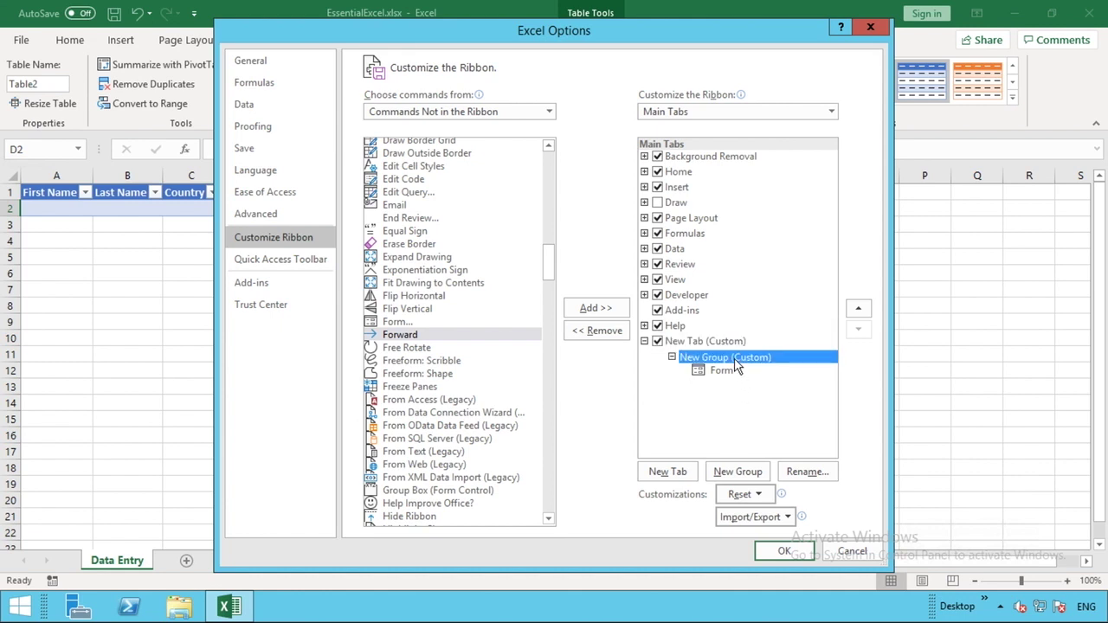
pyautogui.rightClick(735, 367)
pyautogui.click(763, 410)
pyautogui.click(657, 327)
pyautogui.click(701, 341)
pyautogui.click(657, 326)
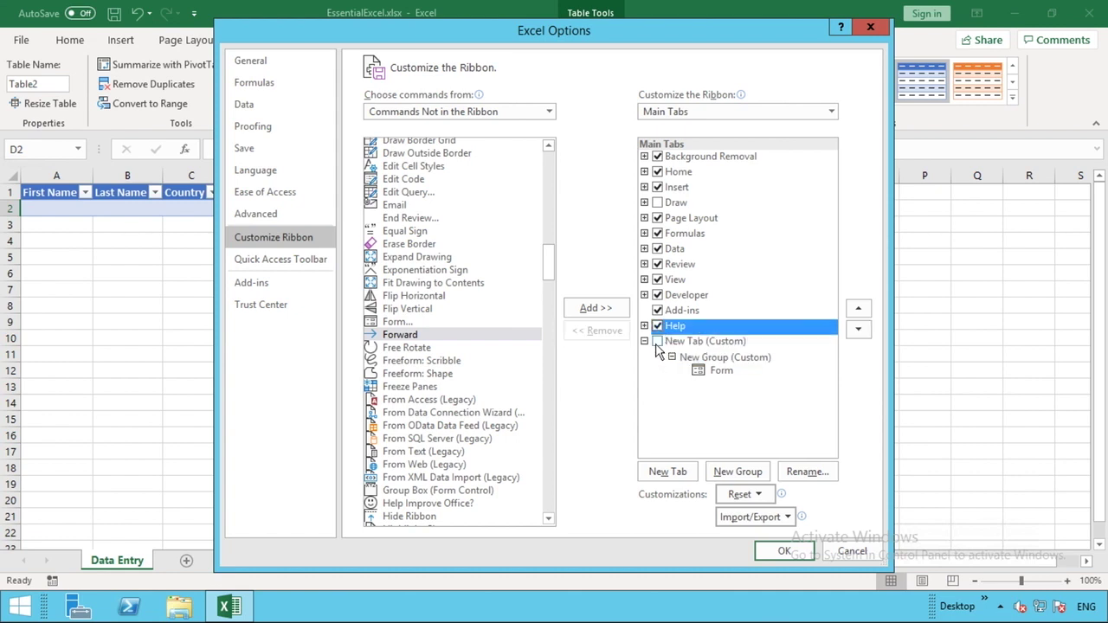
pyautogui.click(657, 341)
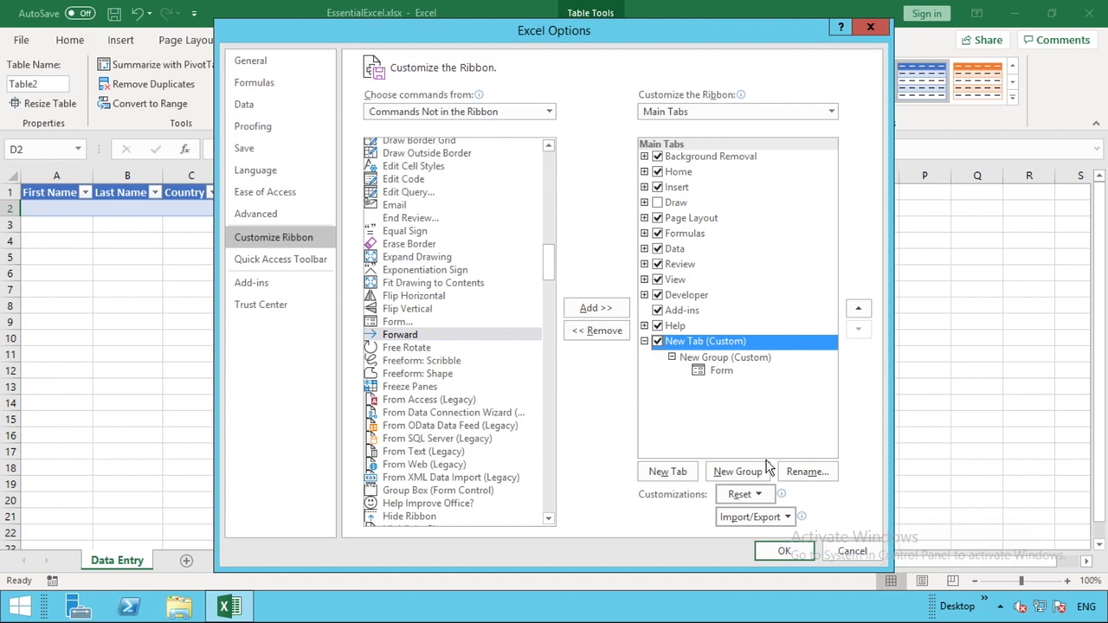
# Step: Apply the ribbon changes, switch to New Tab, and test the Form button from A1
pyautogui.click(790, 549)
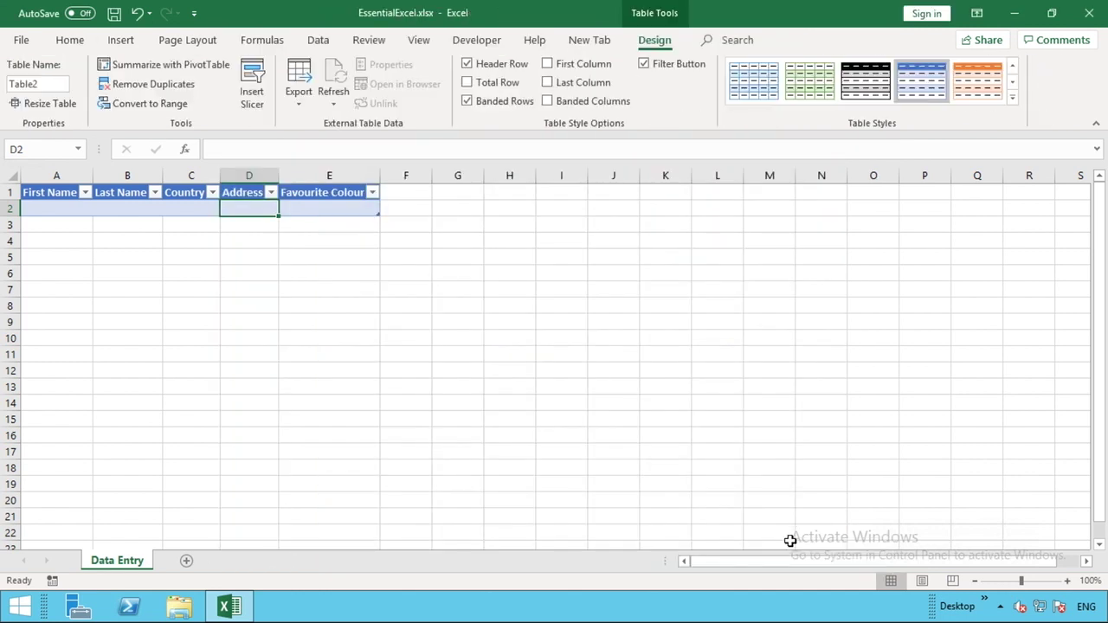
pyautogui.click(594, 45)
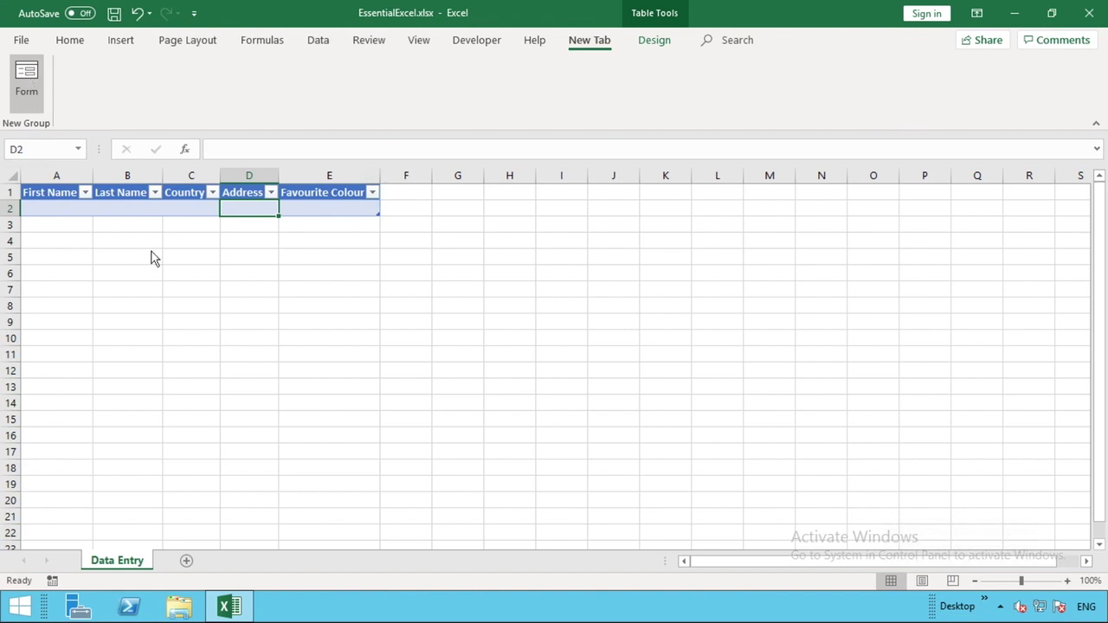
pyautogui.click(249, 371)
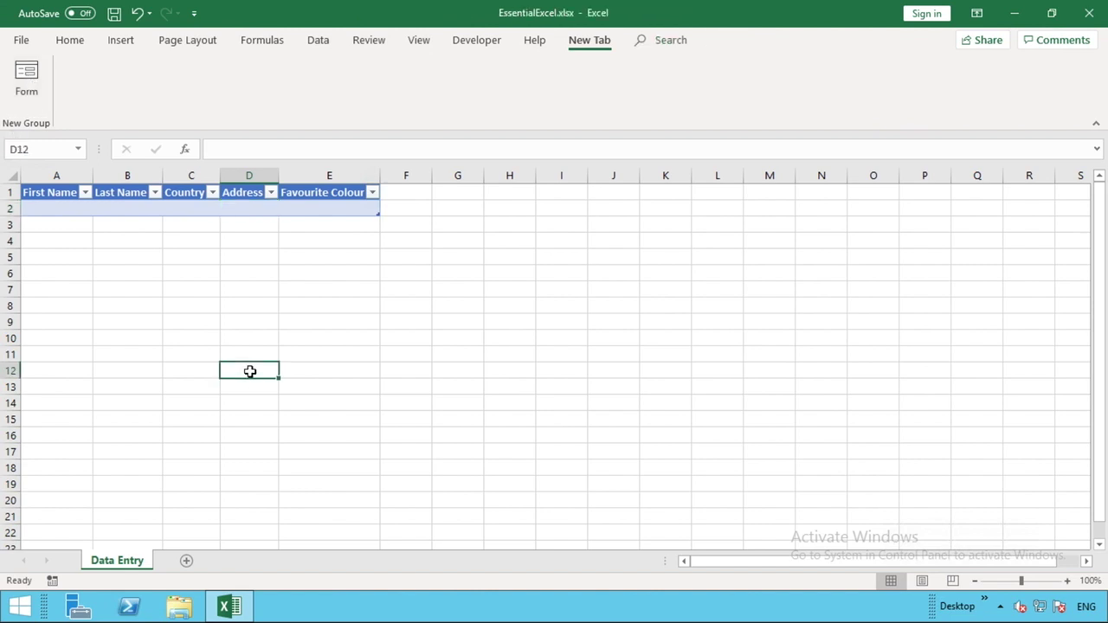
pyautogui.moveTo(76, 193); pyautogui.dragTo(314, 193)
pyautogui.press('Down')
pyautogui.click(48, 192)
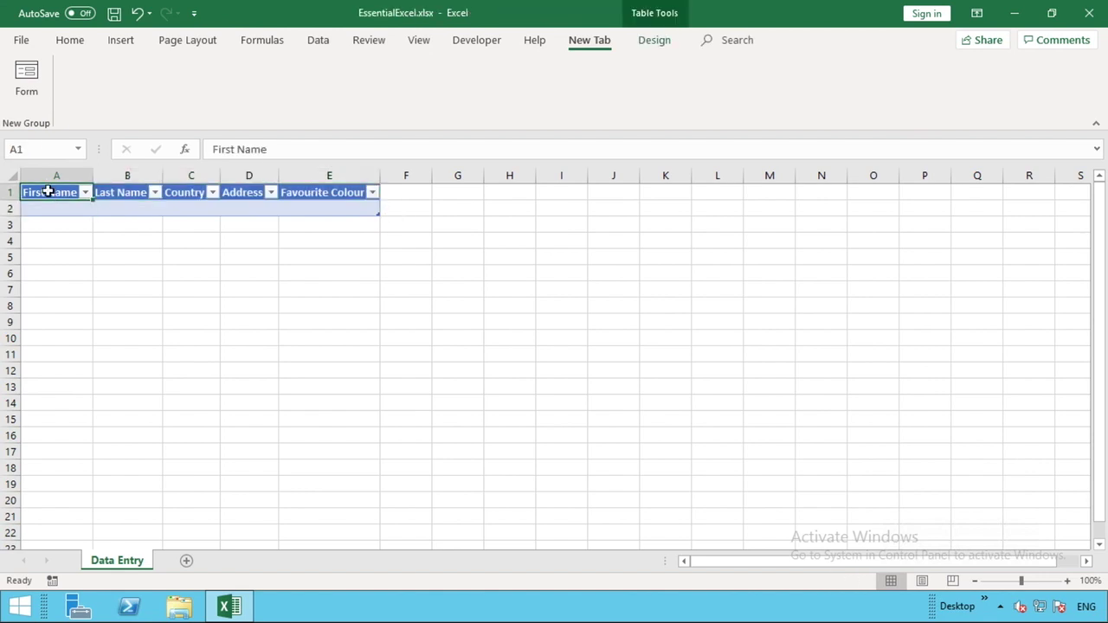
pyautogui.click(35, 82)
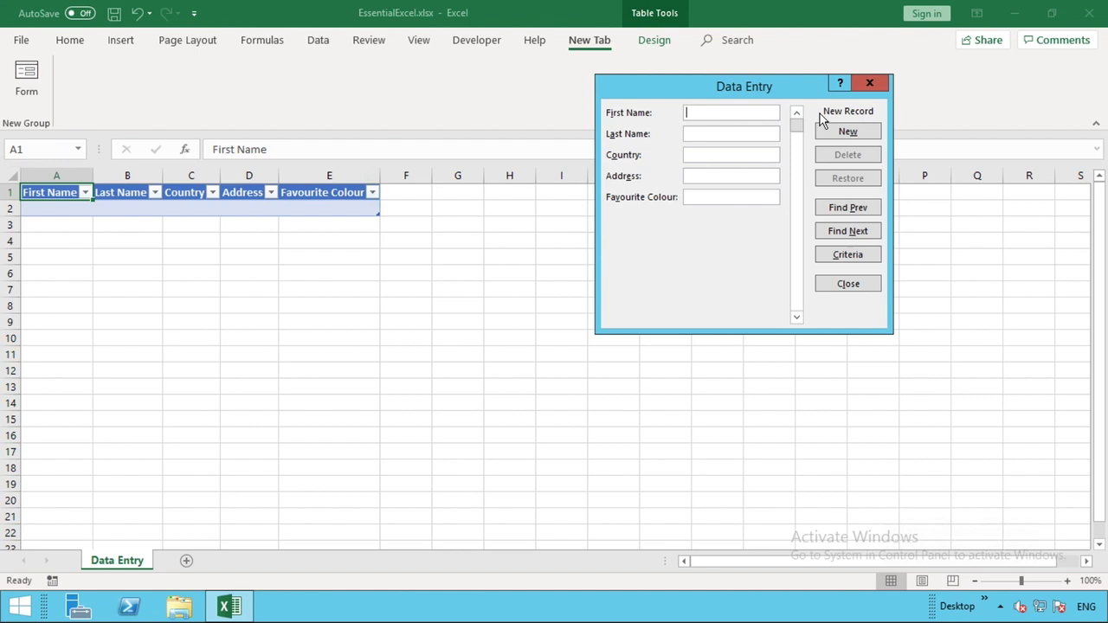
pyautogui.click(848, 285)
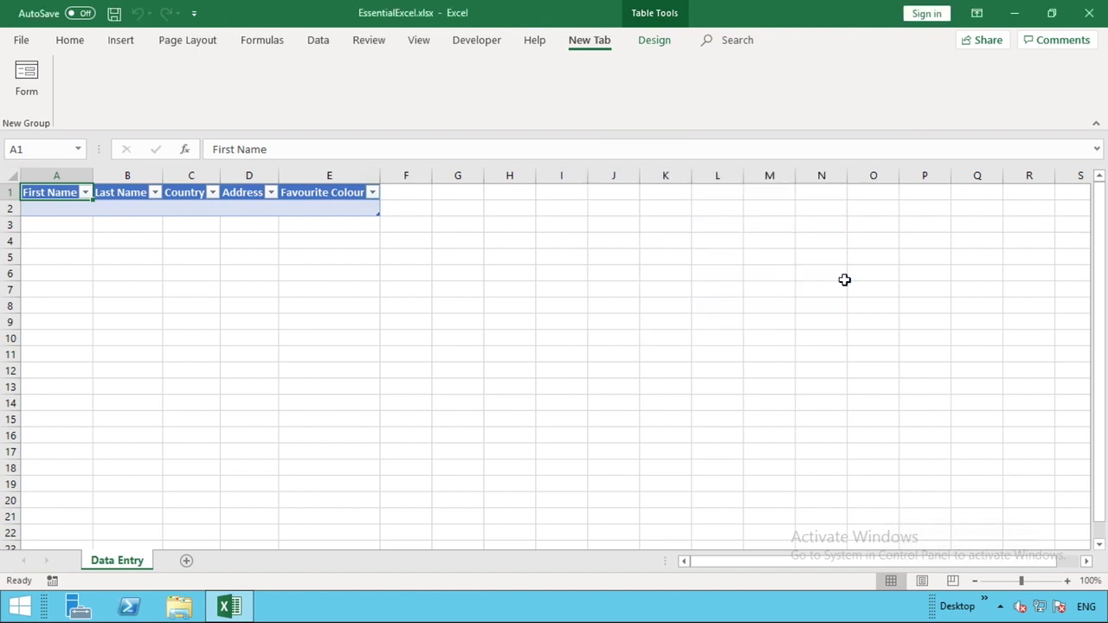
# Step: Select cell A2 and open the Data Entry form from the Form button
pyautogui.click(302, 276)
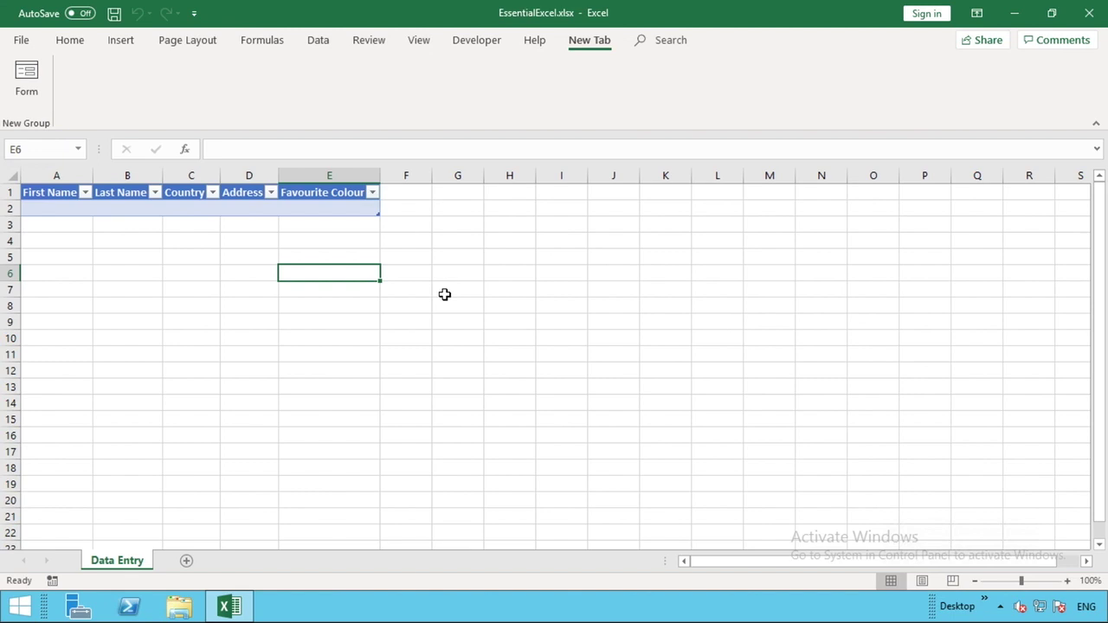
pyautogui.click(68, 210)
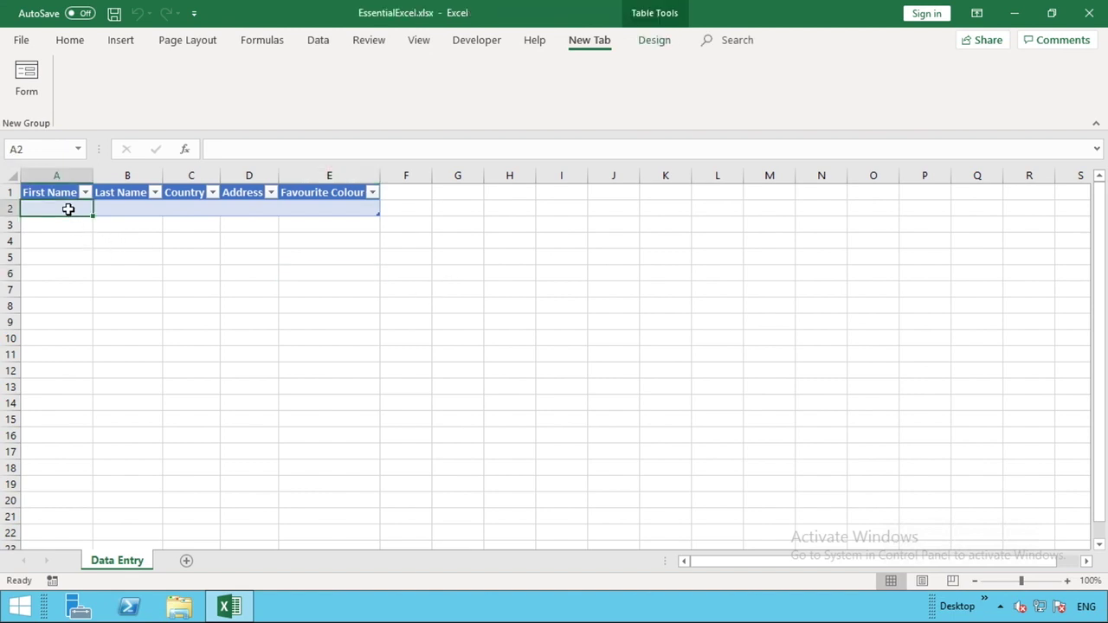
pyautogui.click(28, 74)
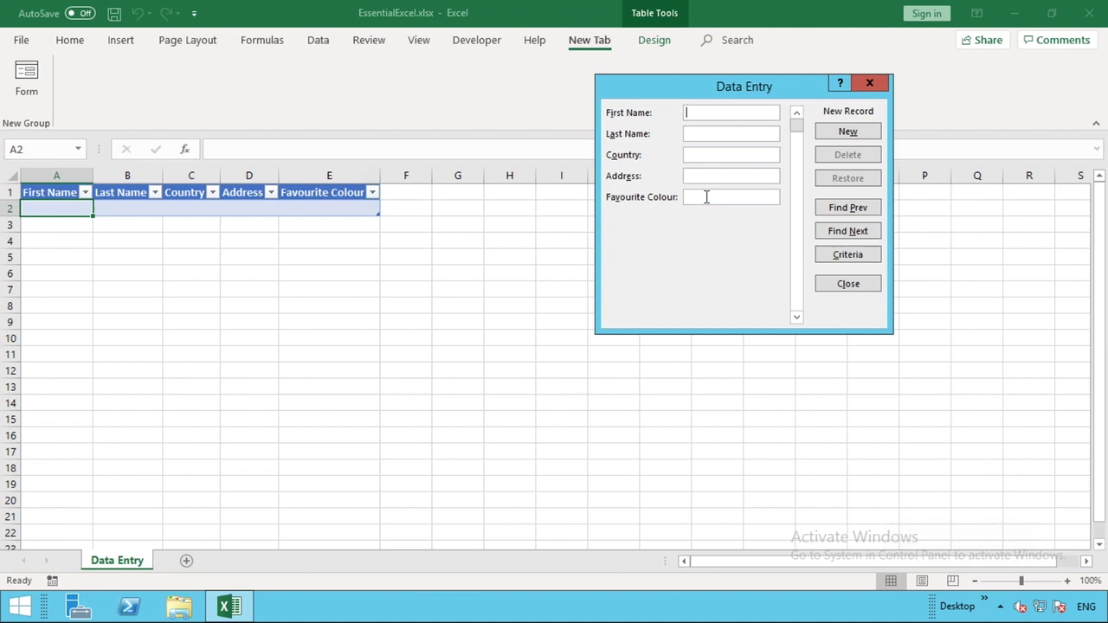
# Step: Enter the person's first and last name, England, their street address and Blue
pyautogui.write('John')
pyautogui.press('Tab')
pyautogui.write('Smith')
pyautogui.press('Tab')
pyautogui.write('England')
pyautogui.press('Tab')
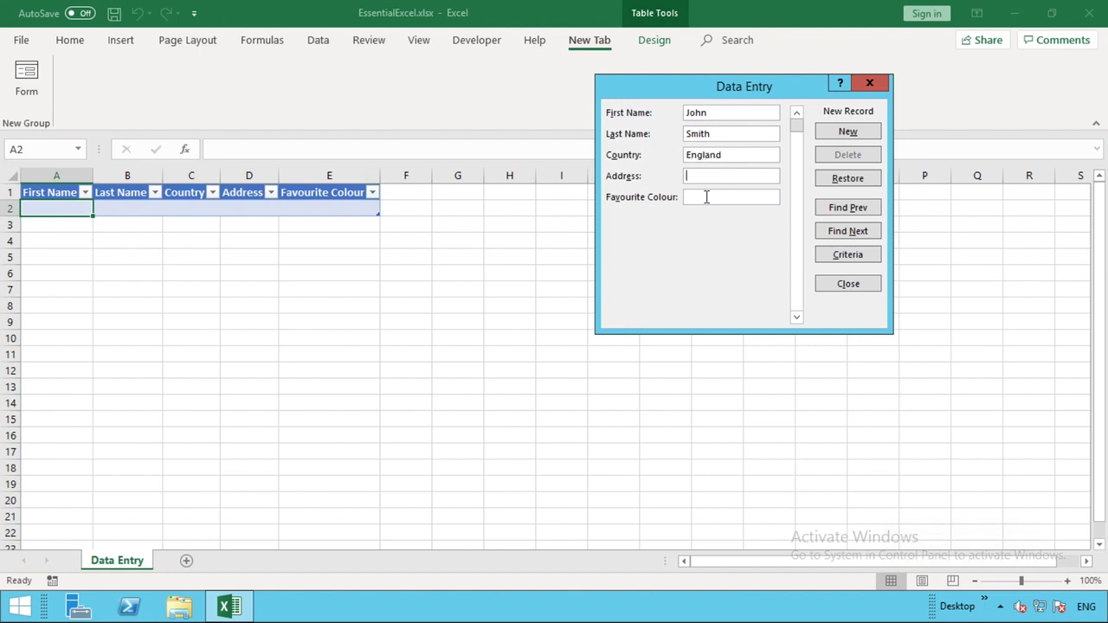
pyautogui.write('1 Somewhere Road')
pyautogui.press('Tab')
pyautogui.write('Blue')
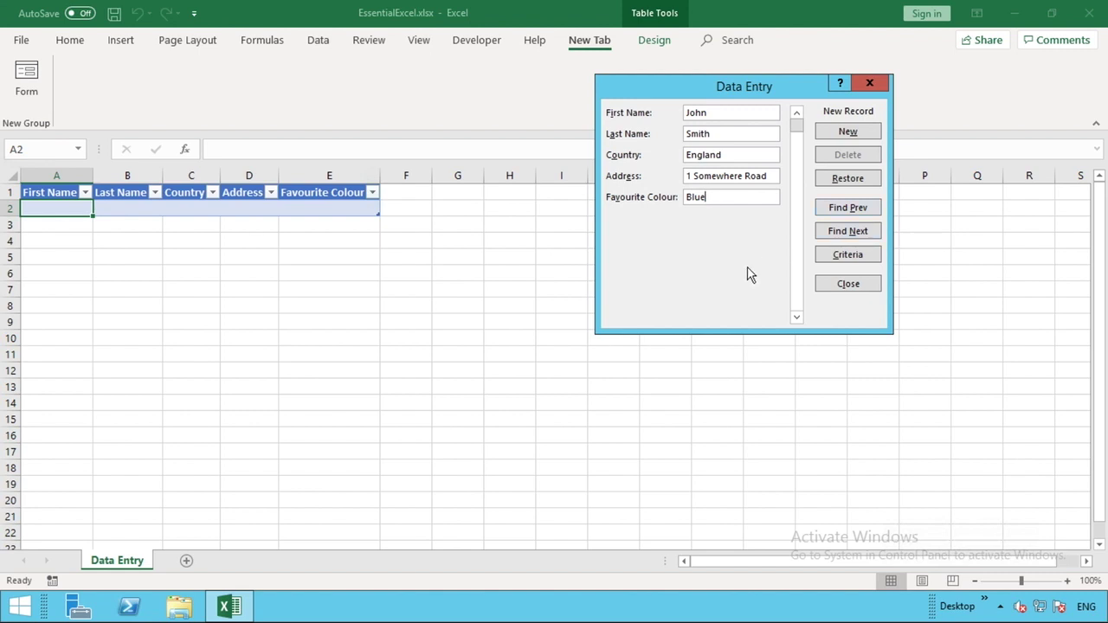
pyautogui.press('Tab')
# Step: Save the first record, then enter a second person with country USA and colour Yellow as row 3
pyautogui.click(827, 134)
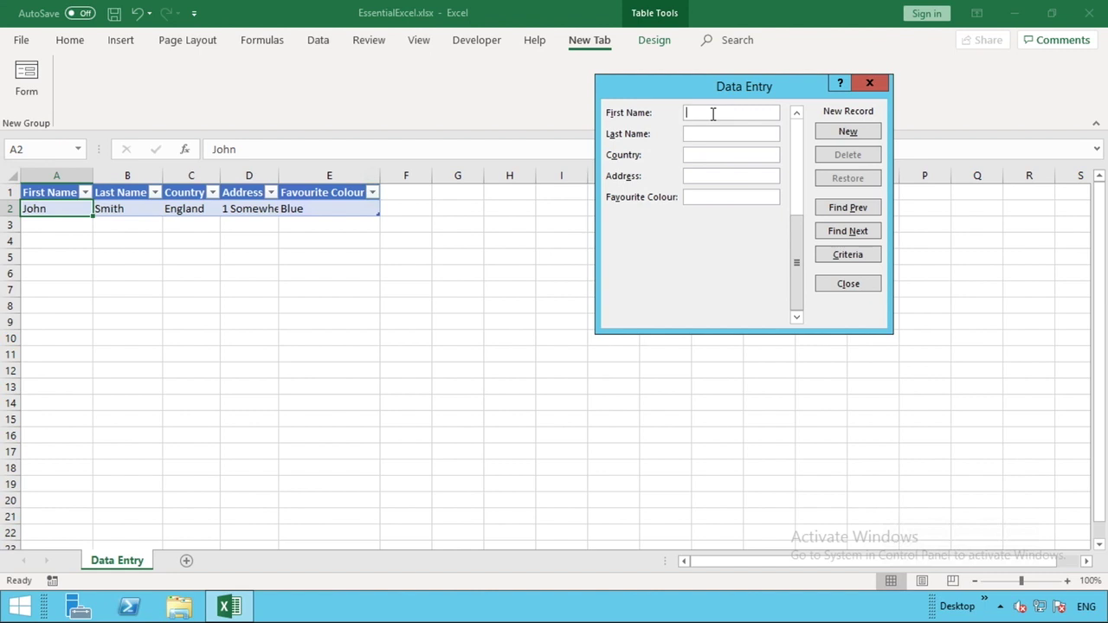
pyautogui.write('Homer')
pyautogui.click(709, 132)
pyautogui.write('Simpson')
pyautogui.press('Tab')
pyautogui.write('US')
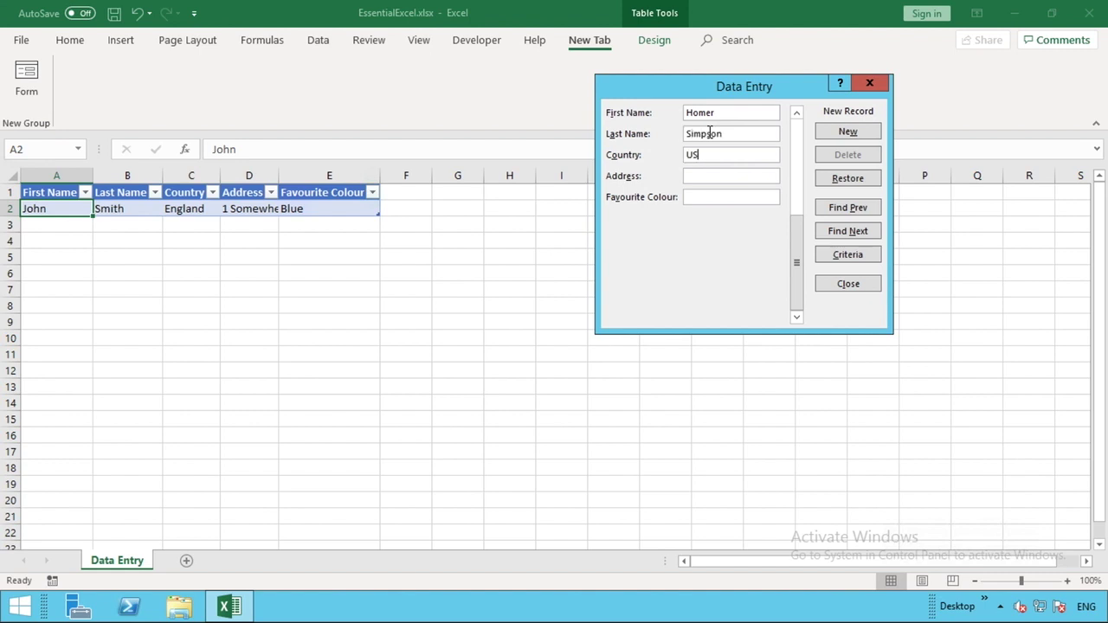
pyautogui.write('ASpring')
pyautogui.write('field')
pyautogui.write('Yellow')
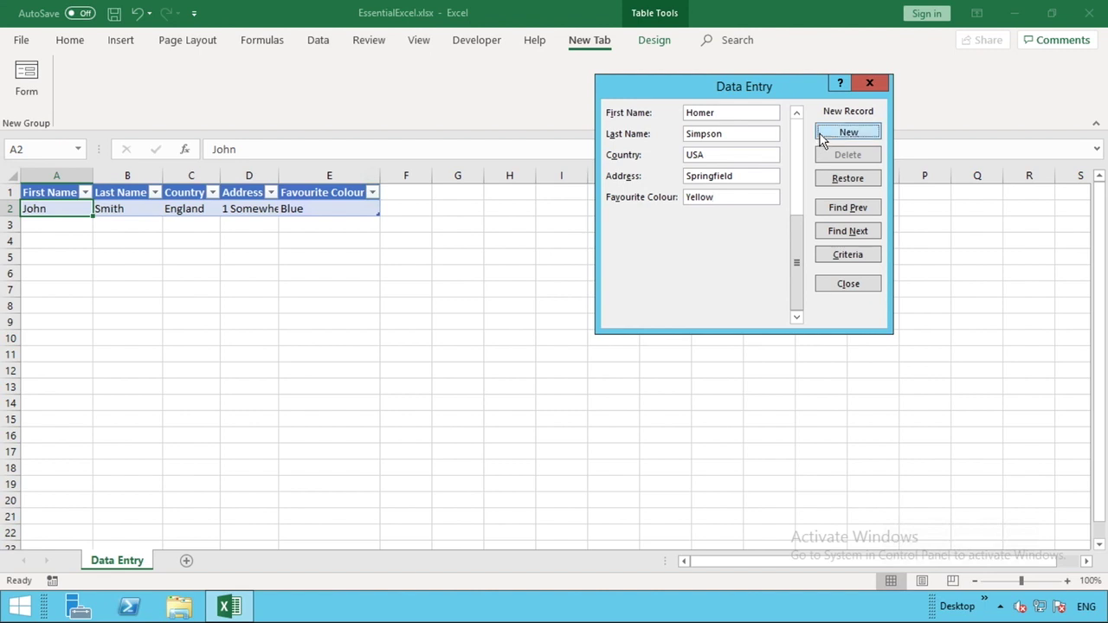
pyautogui.click(822, 137)
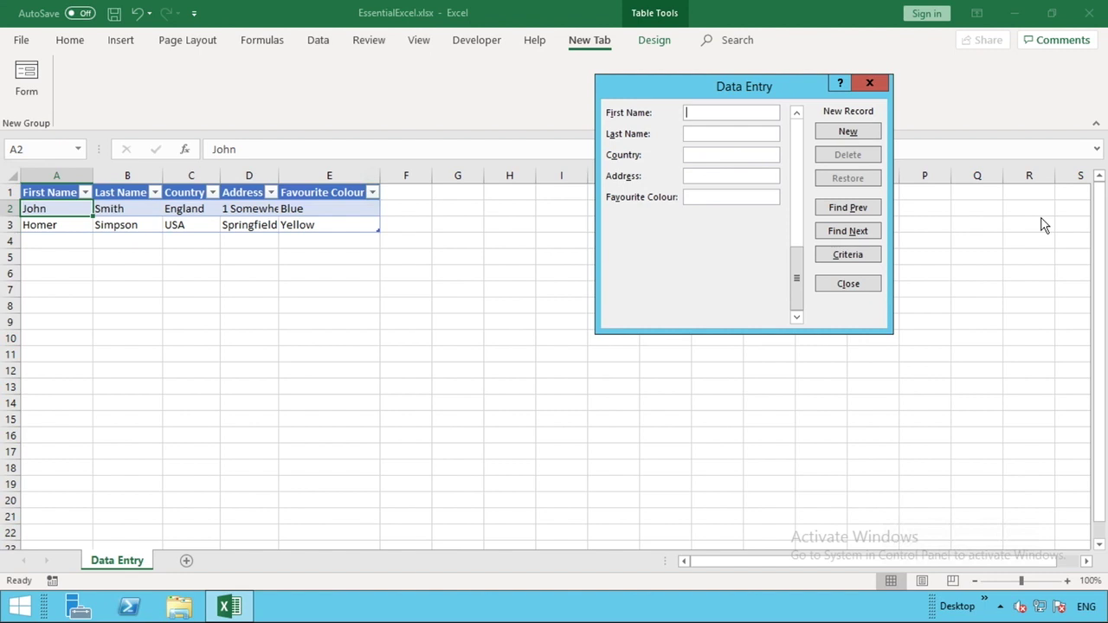
# Step: Go to record 2 in the form, replace its Country USA with United States, and commit it
pyautogui.click(864, 207)
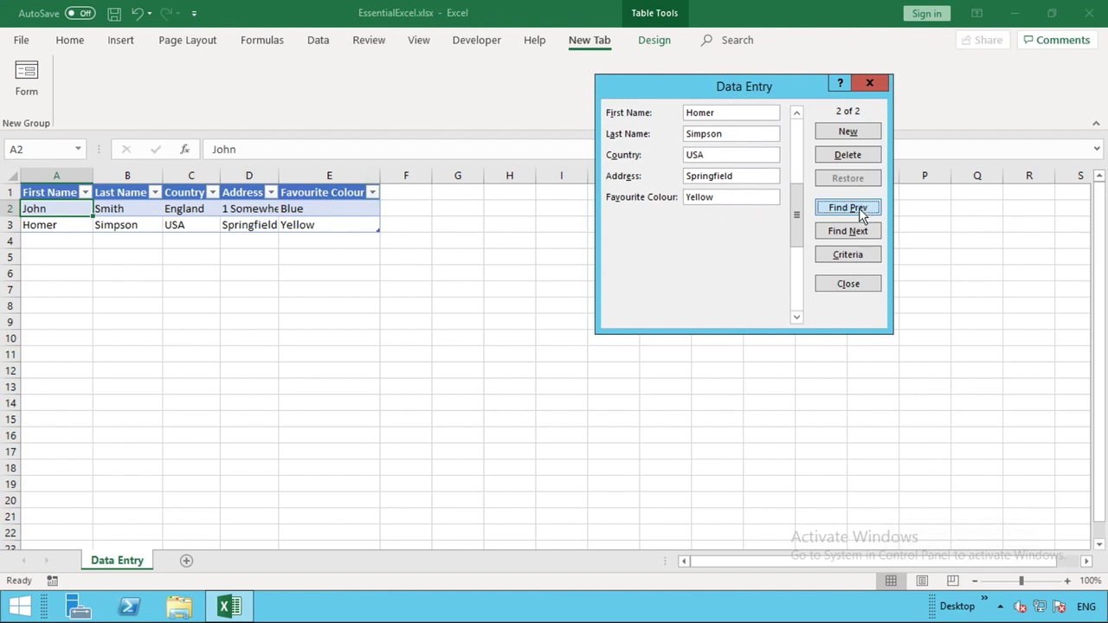
pyautogui.click(857, 210)
pyautogui.click(851, 231)
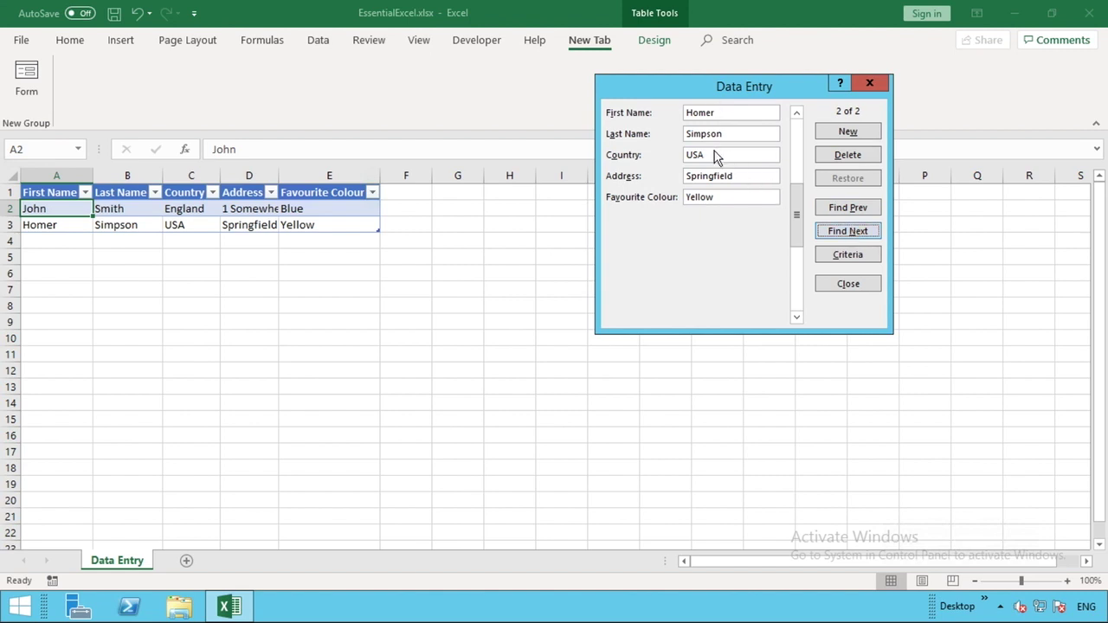
pyautogui.moveTo(715, 154); pyautogui.dragTo(674, 155)
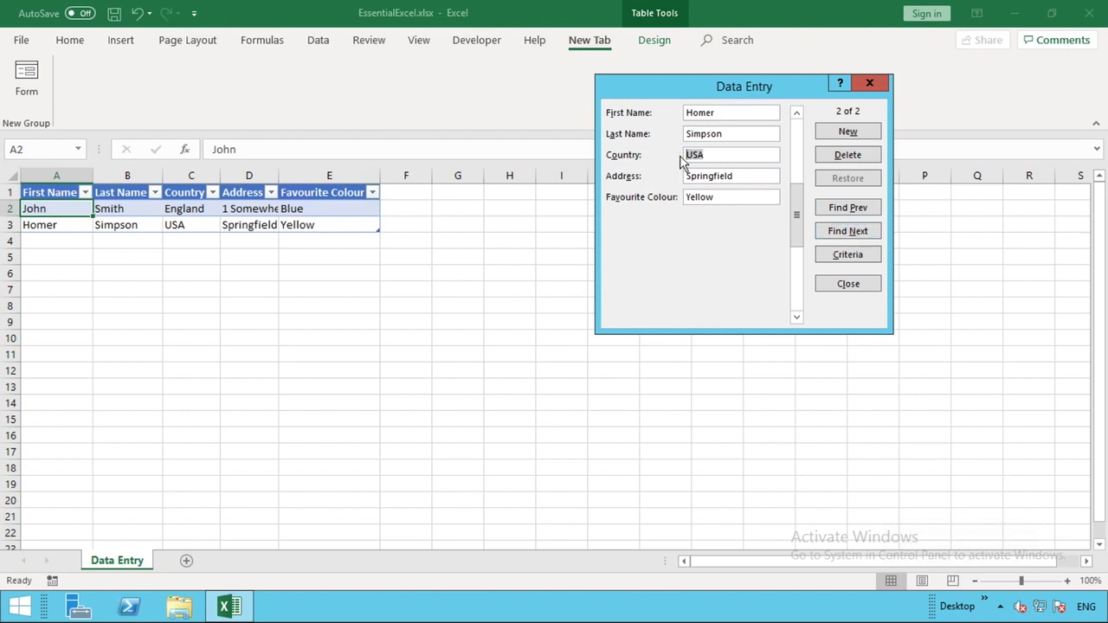
pyautogui.write('United States')
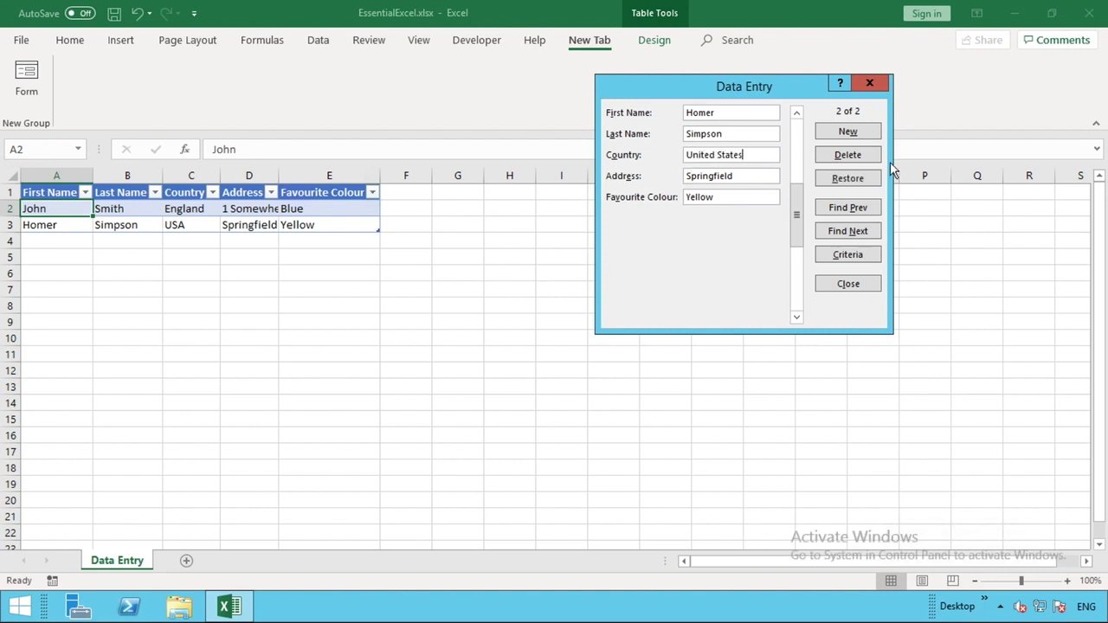
pyautogui.click(851, 229)
pyautogui.click(860, 132)
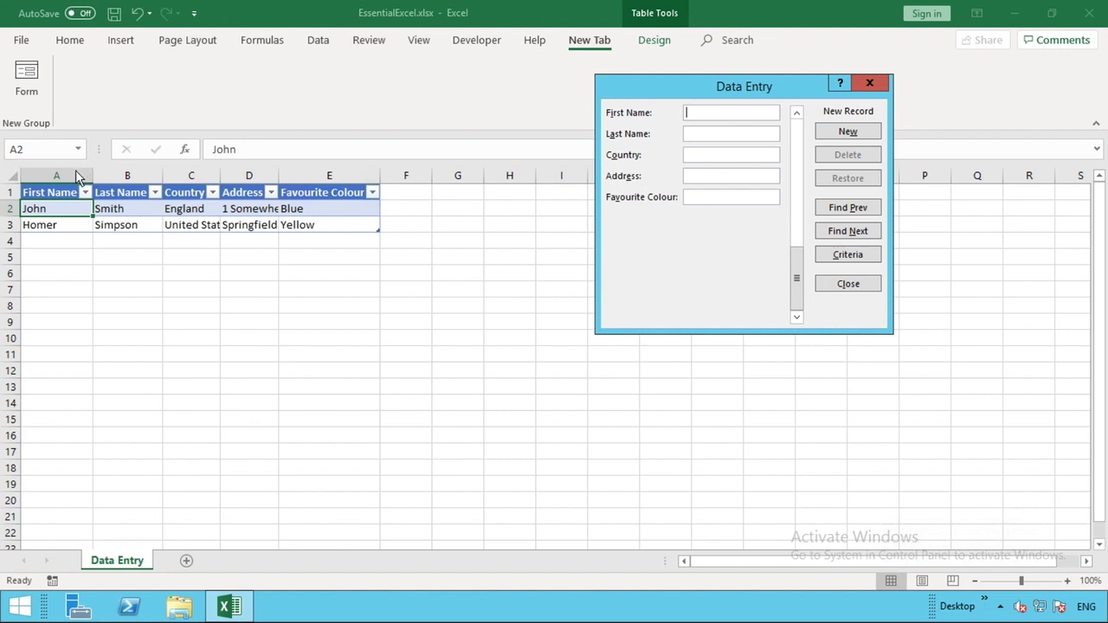
# Step: Close the form and AutoFit columns A to E so the address and United States show fully
pyautogui.click(836, 286)
pyautogui.click(260, 286)
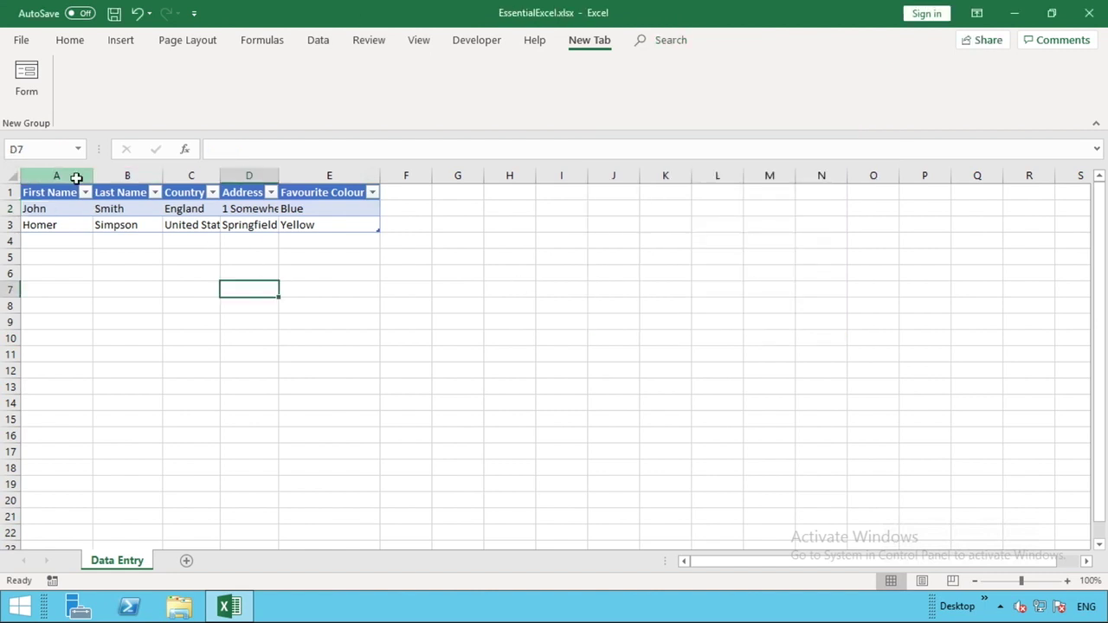
pyautogui.moveTo(76, 178); pyautogui.dragTo(322, 179)
pyautogui.doubleClick(280, 176)
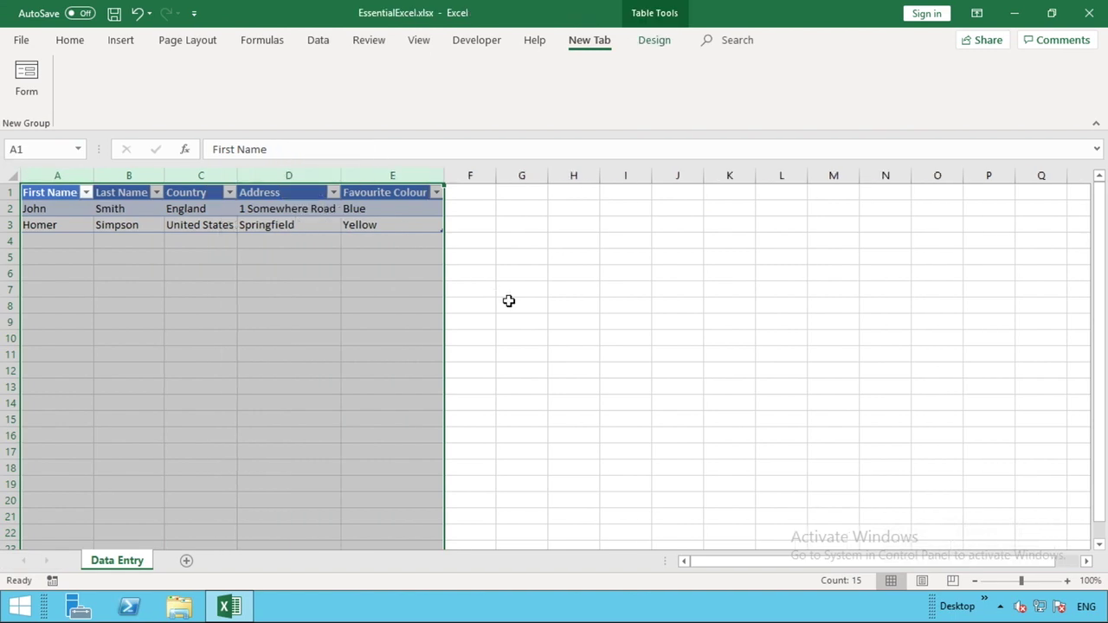
pyautogui.click(535, 309)
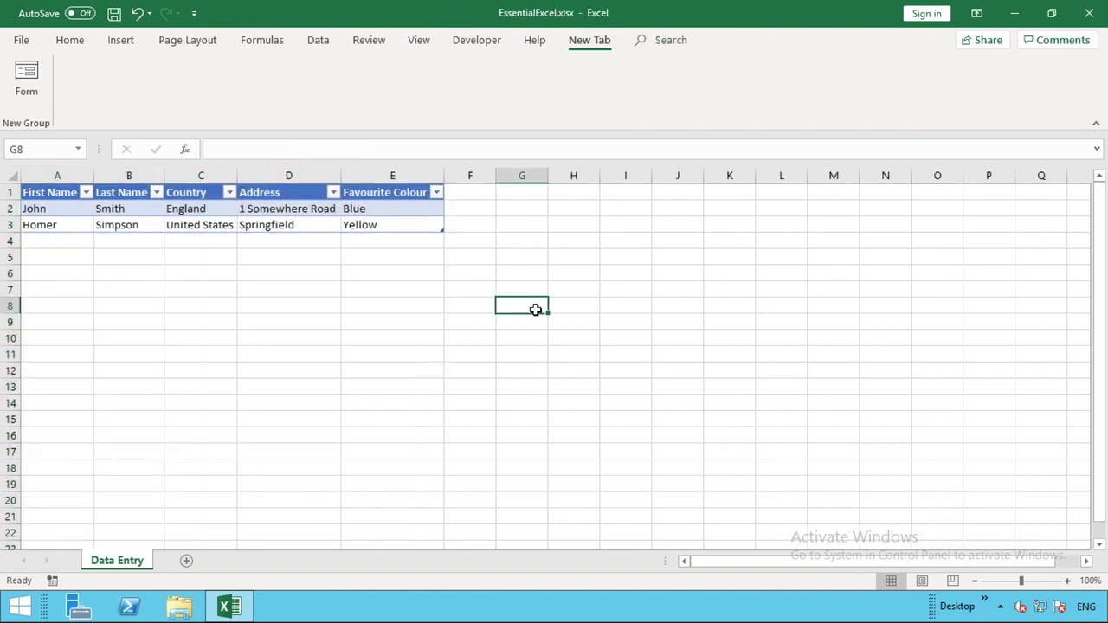